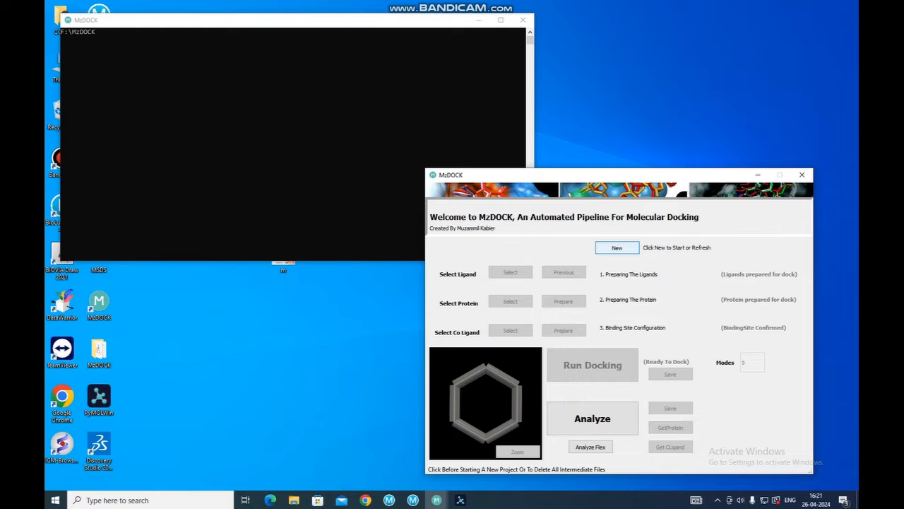
Start a new docking session and open the ligand preparation settings, keeping MMFF94 as the forcefield
{"action": "left_click", "coordinate": [617, 248]}
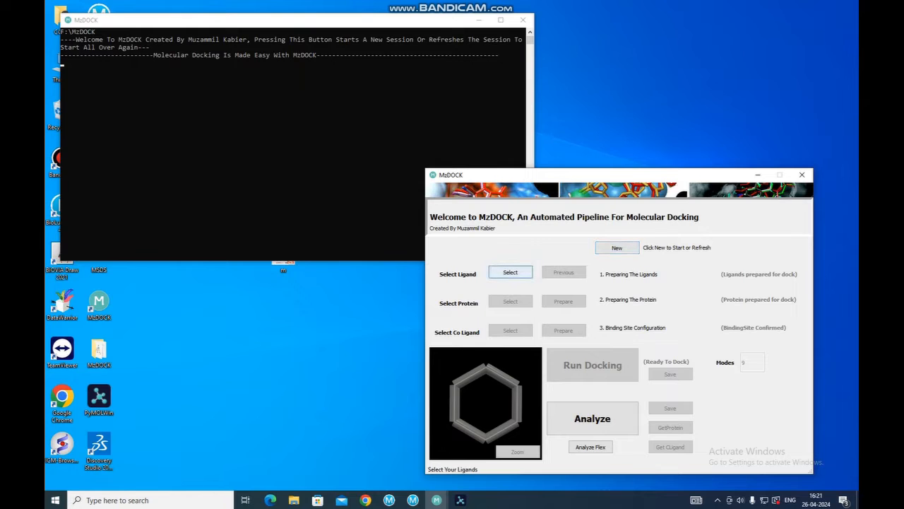
{"action": "left_click", "coordinate": [510, 272]}
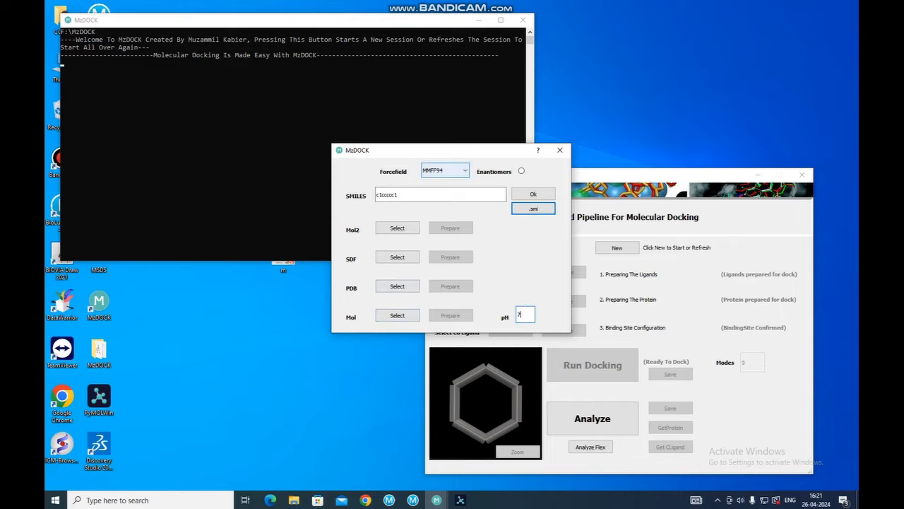
{"action": "left_click", "coordinate": [444, 170]}
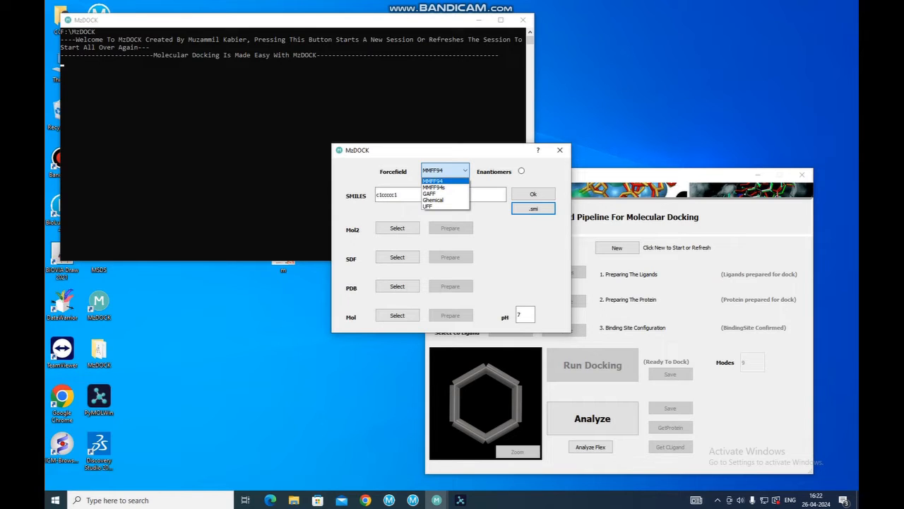
{"action": "key", "text": "Return"}
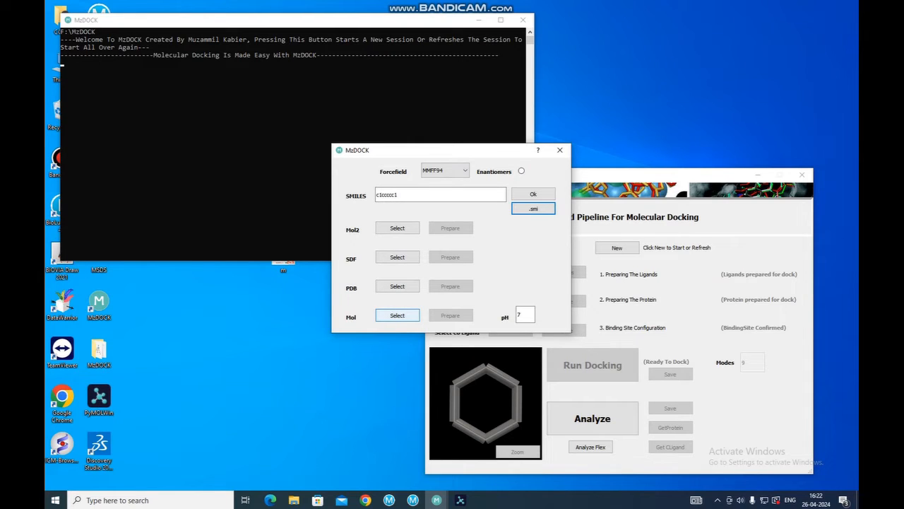
Load the chalcone Mol file from the MzDOCK folder on the Desktop and prepare it as the ligand
{"action": "left_click", "coordinate": [397, 316]}
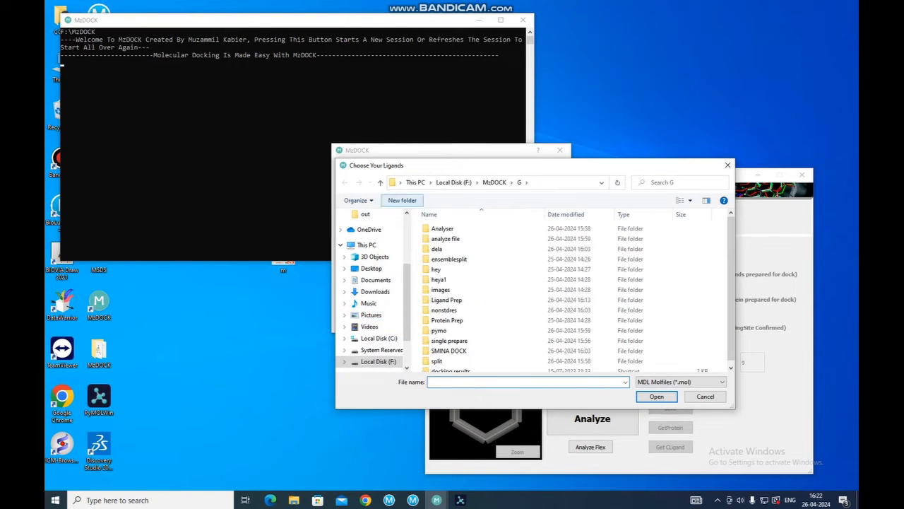
{"action": "left_click", "coordinate": [400, 182]}
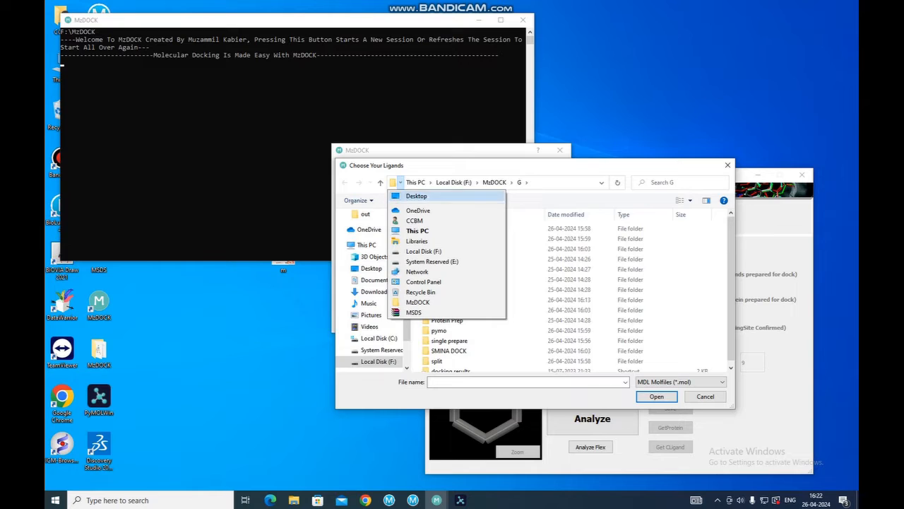
{"action": "left_click", "coordinate": [413, 196]}
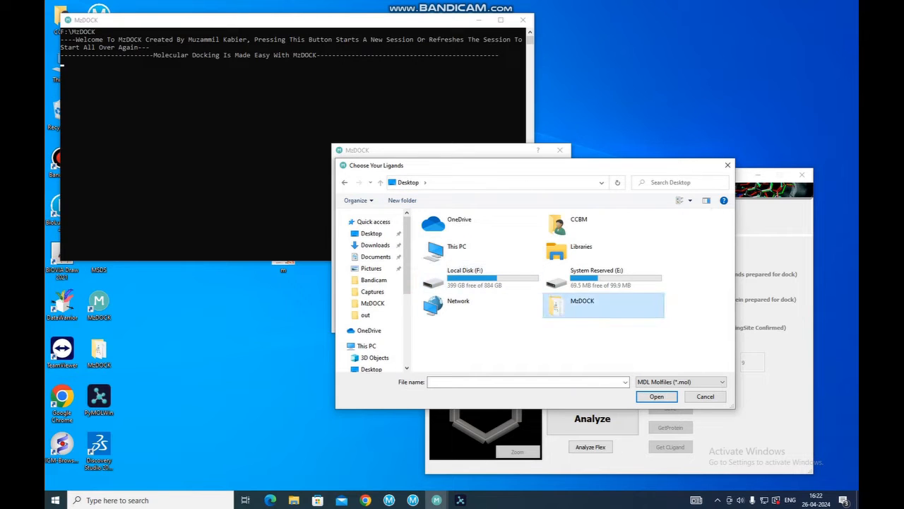
{"action": "double_click", "coordinate": [576, 305]}
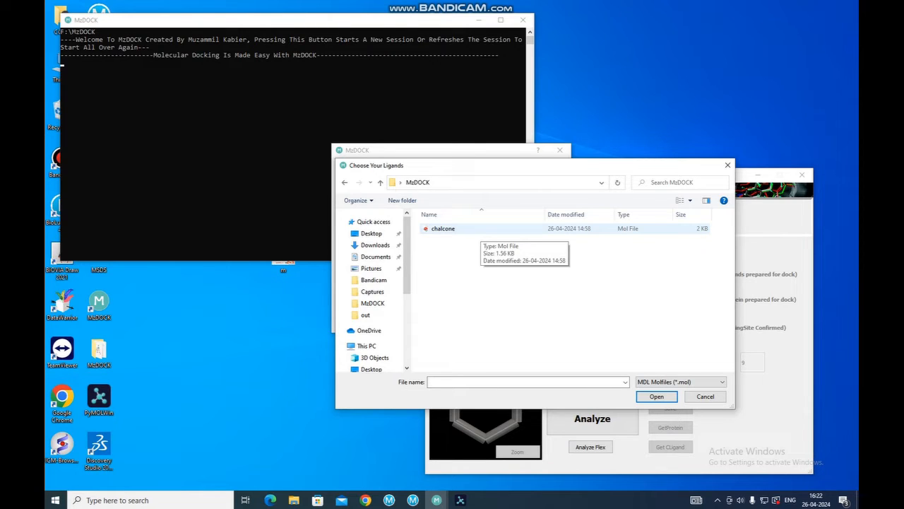
{"action": "double_click", "coordinate": [473, 229]}
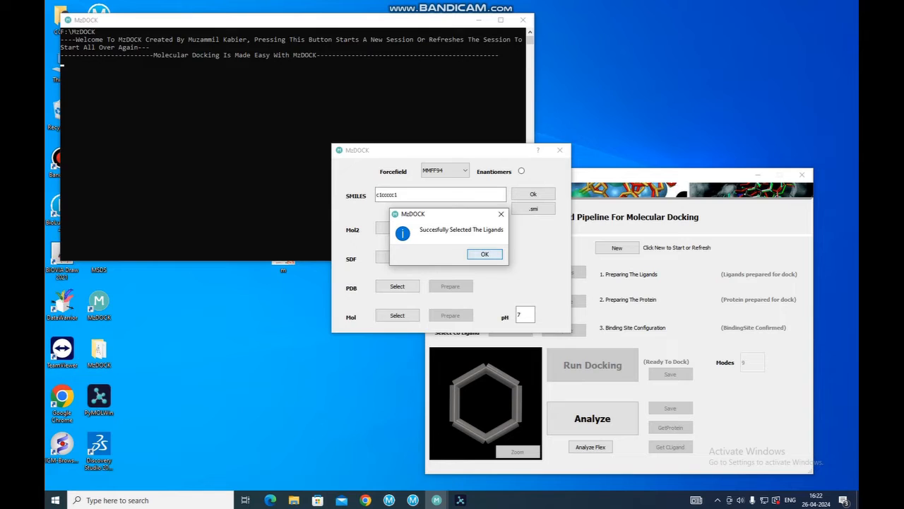
{"action": "key", "text": "Return"}
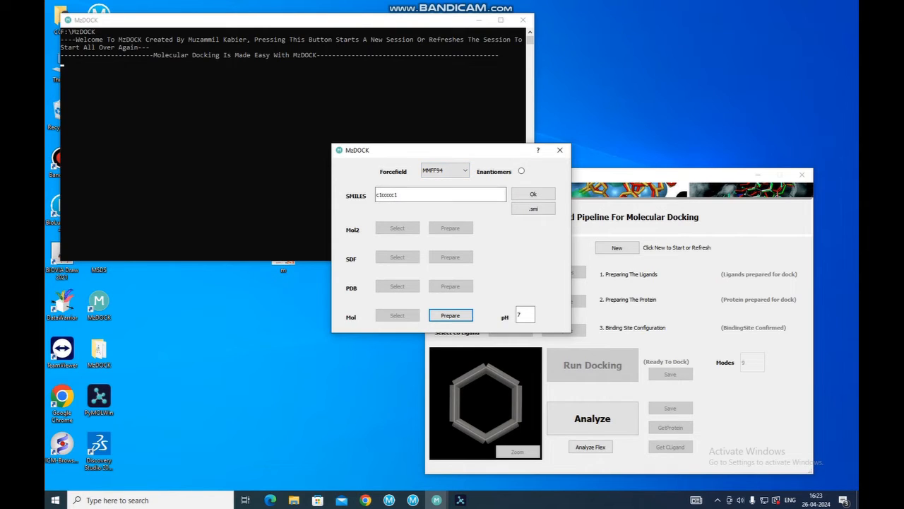
{"action": "left_click", "coordinate": [450, 315]}
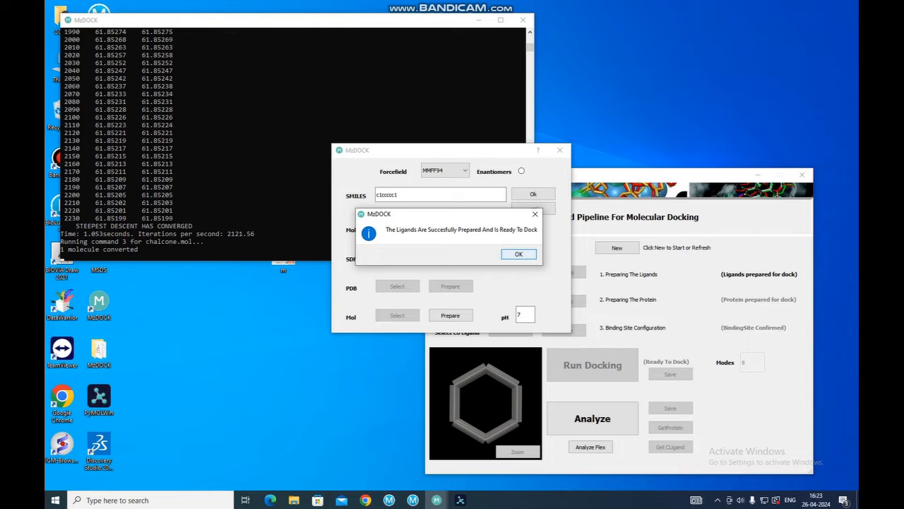
{"action": "left_click", "coordinate": [524, 253]}
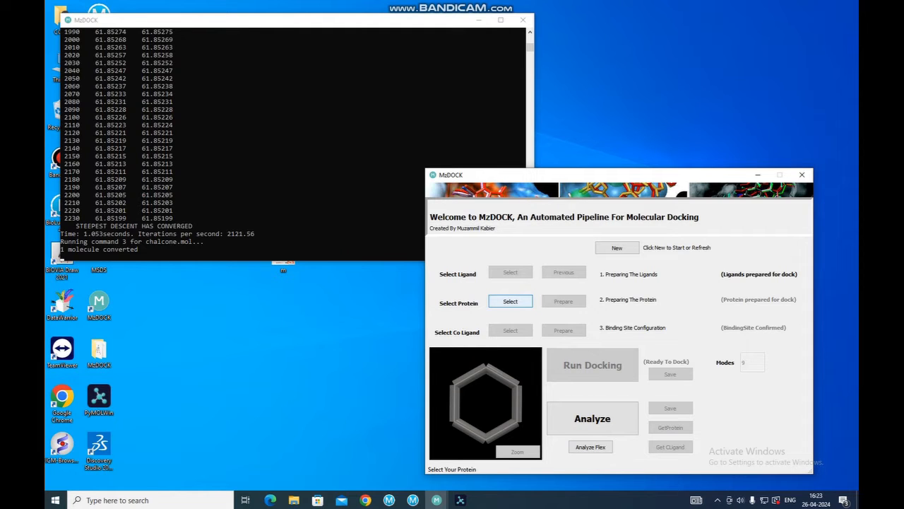
Select the 2v5z PDB file as the protein and extract its chain A
{"action": "left_click", "coordinate": [510, 301]}
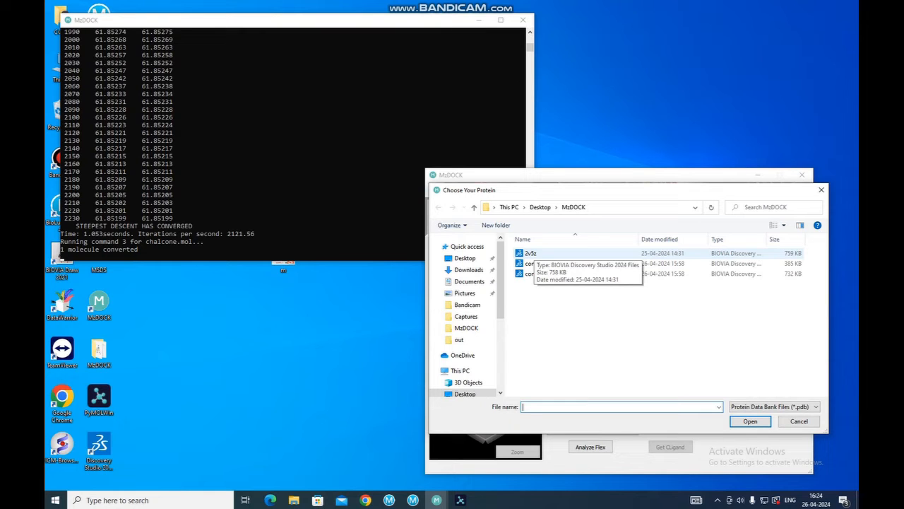
{"action": "double_click", "coordinate": [530, 253]}
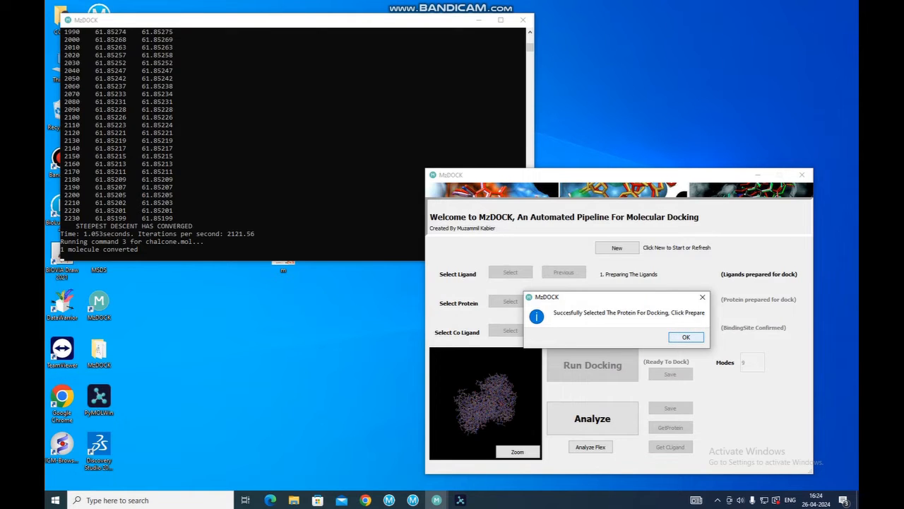
{"action": "key", "text": "Return"}
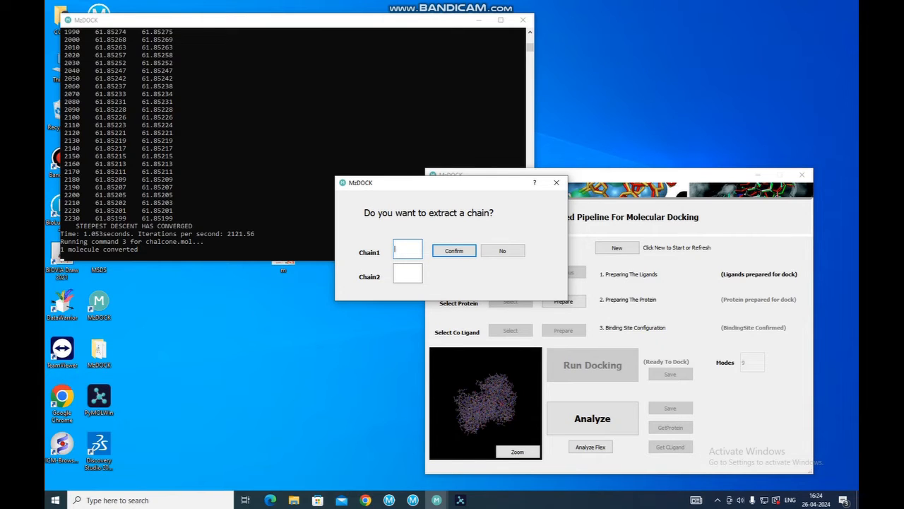
{"action": "type", "text": "A"}
{"action": "left_click", "coordinate": [455, 250]}
{"action": "left_click", "coordinate": [462, 254]}
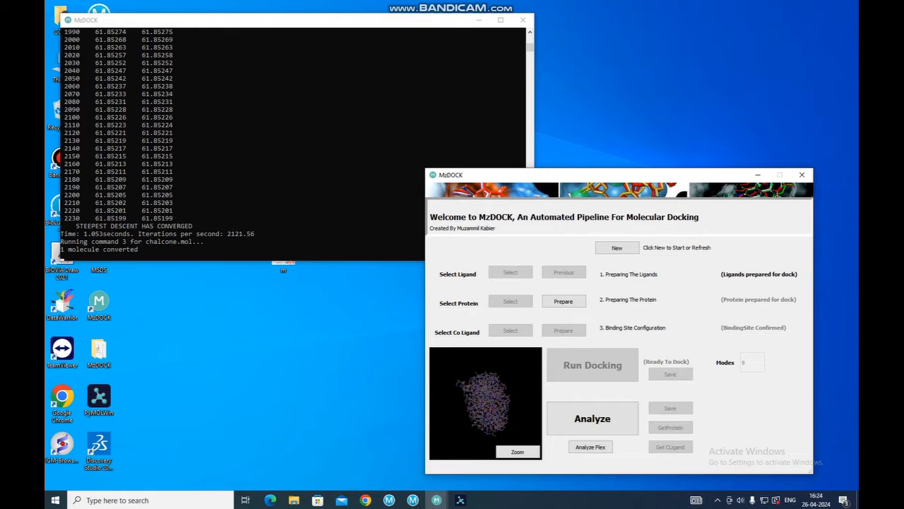
Set up the protein preparation with Add Hydrogens, Kollman charges and Waters as the clean-up option
{"action": "left_click", "coordinate": [563, 300]}
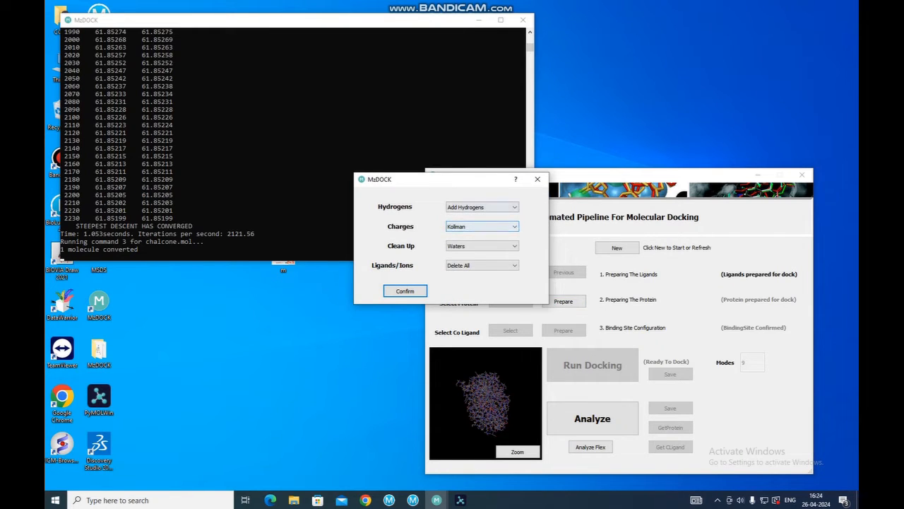
{"action": "left_click", "coordinate": [483, 207]}
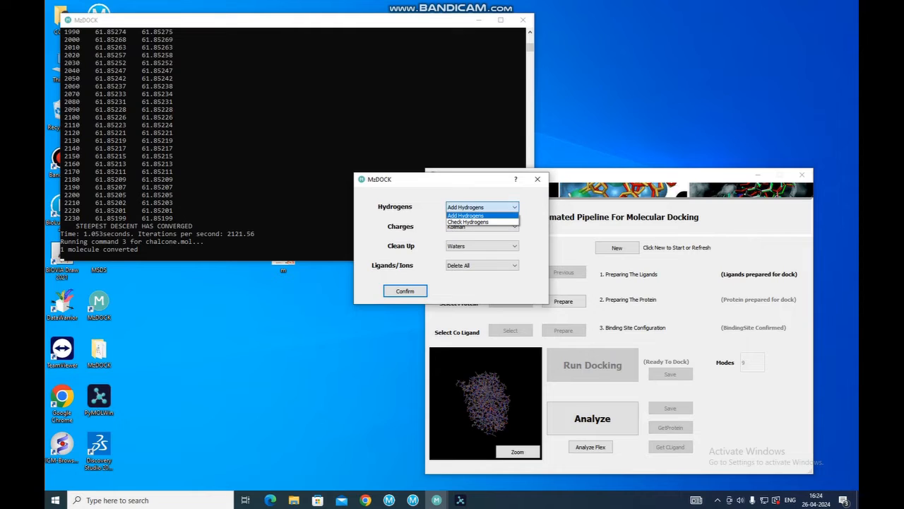
{"action": "left_click", "coordinate": [483, 207]}
{"action": "left_click", "coordinate": [482, 226]}
{"action": "left_click", "coordinate": [483, 226]}
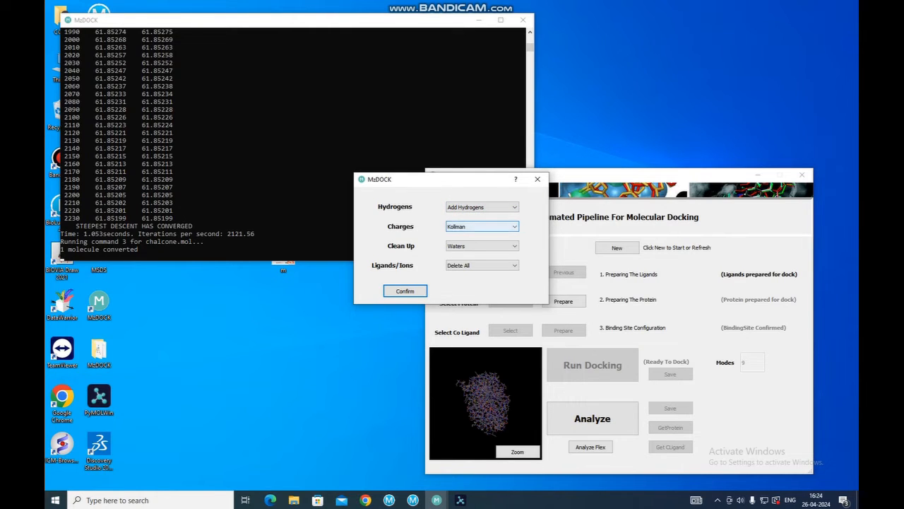
{"action": "left_click", "coordinate": [482, 246]}
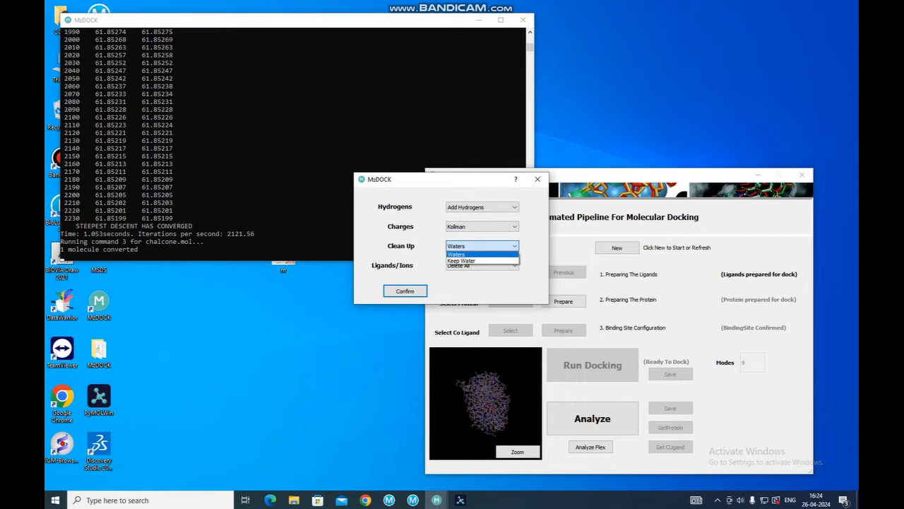
{"action": "left_click", "coordinate": [482, 246]}
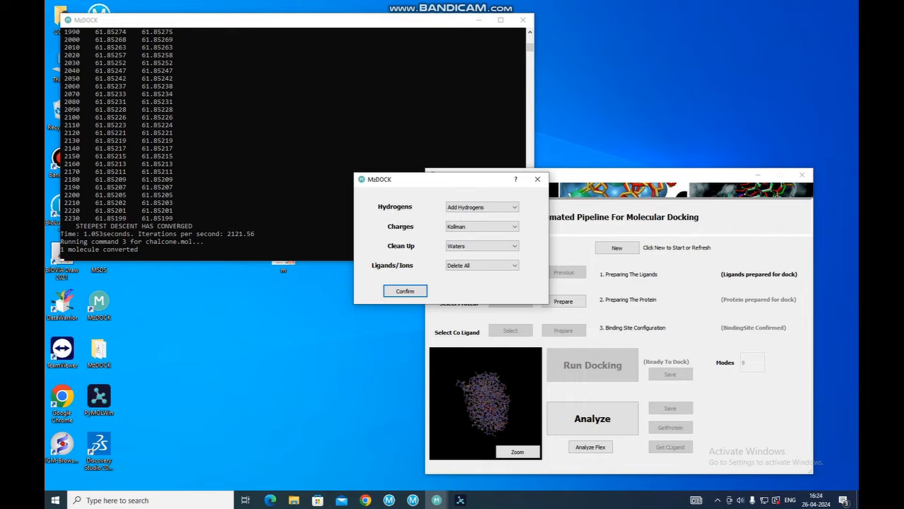
Set ligands/ions handling to Manual and complete the protein preparation without adding any ions or cofactors
{"action": "left_click", "coordinate": [483, 265]}
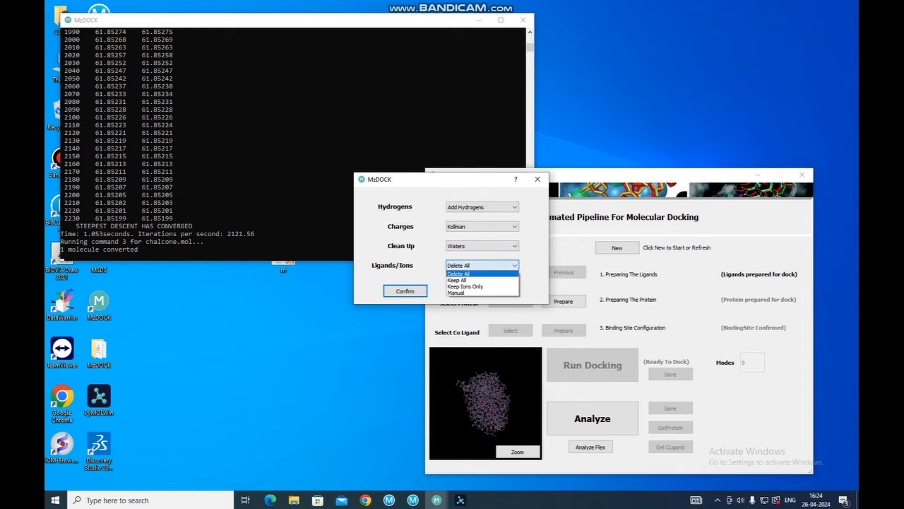
{"action": "left_click", "coordinate": [466, 293]}
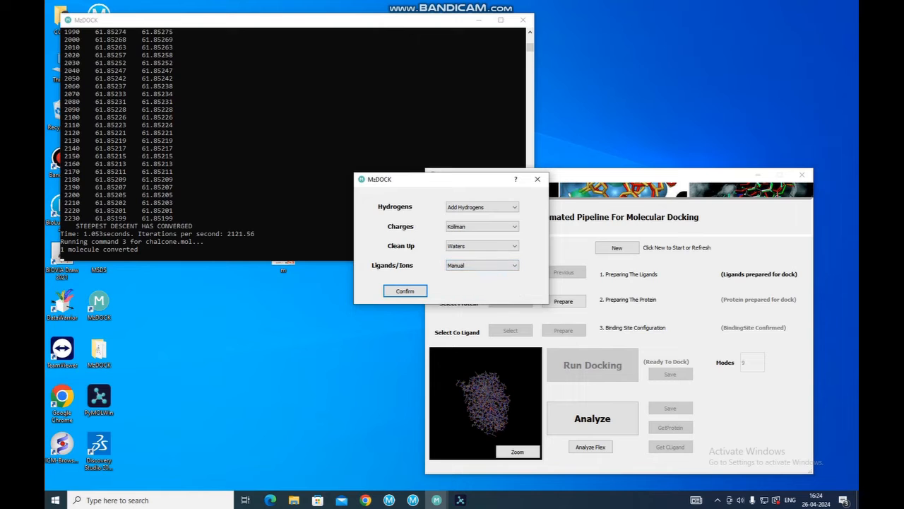
{"action": "left_click", "coordinate": [405, 291]}
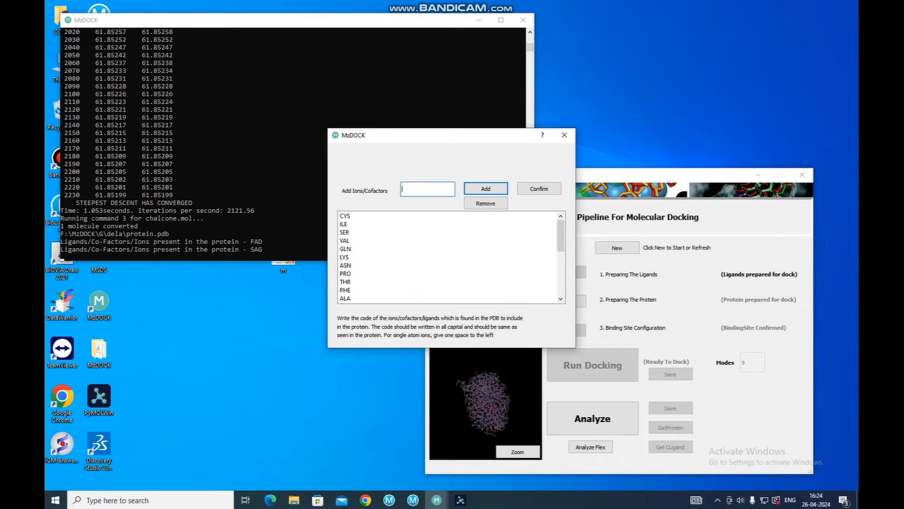
{"action": "left_click", "coordinate": [539, 189]}
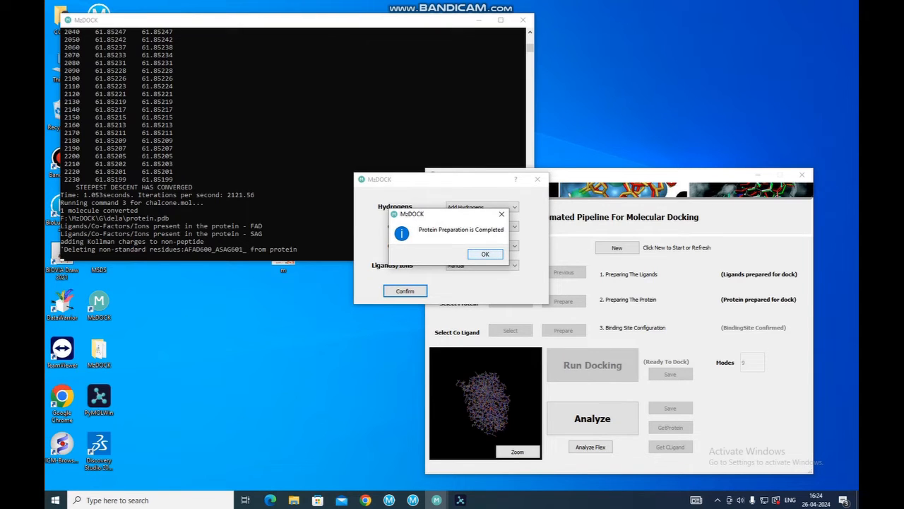
{"action": "key", "text": "Return"}
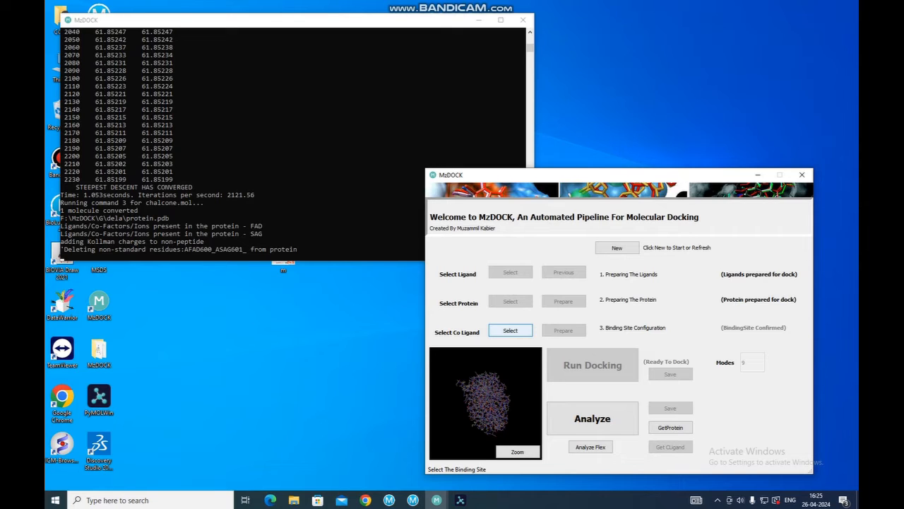
Define the binding site around the co-crystallized ligand SAG, keeping the buffer space at 4
{"action": "left_click", "coordinate": [510, 330]}
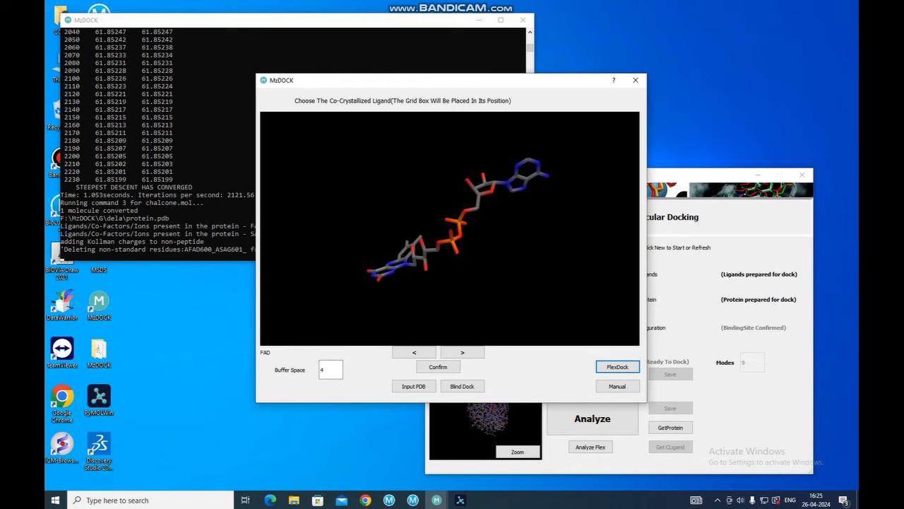
{"action": "left_click", "coordinate": [462, 351]}
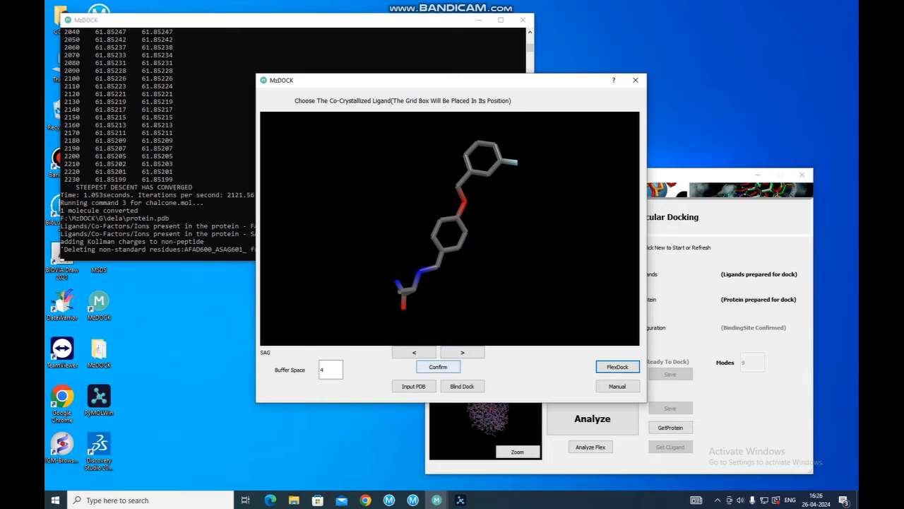
{"action": "left_click", "coordinate": [438, 366]}
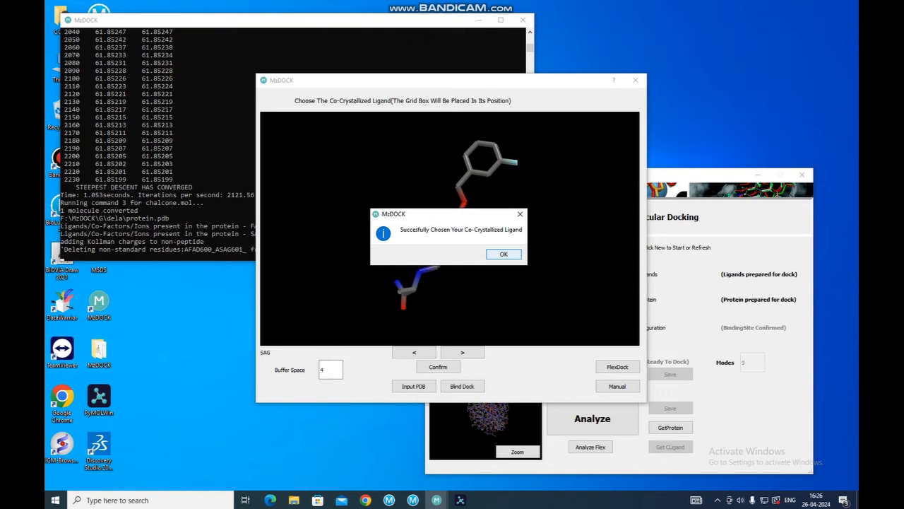
{"action": "key", "text": "Return"}
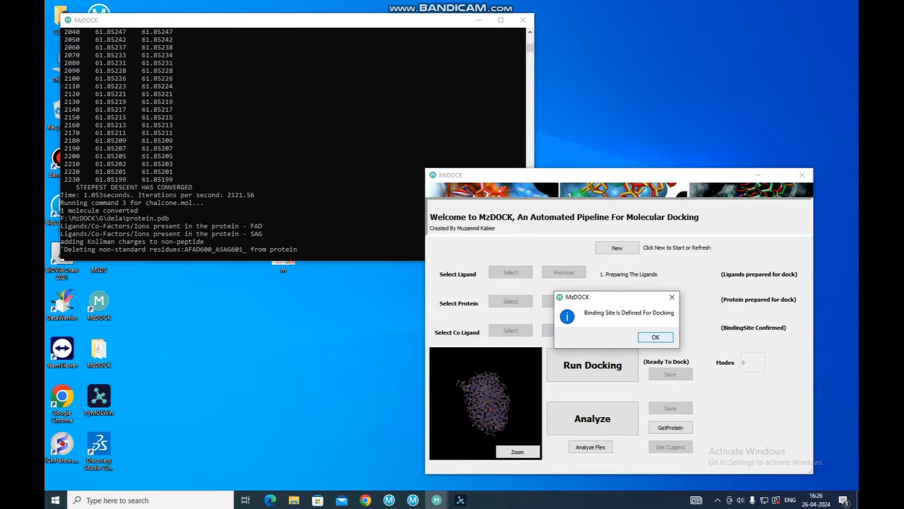
{"action": "key", "text": "Return"}
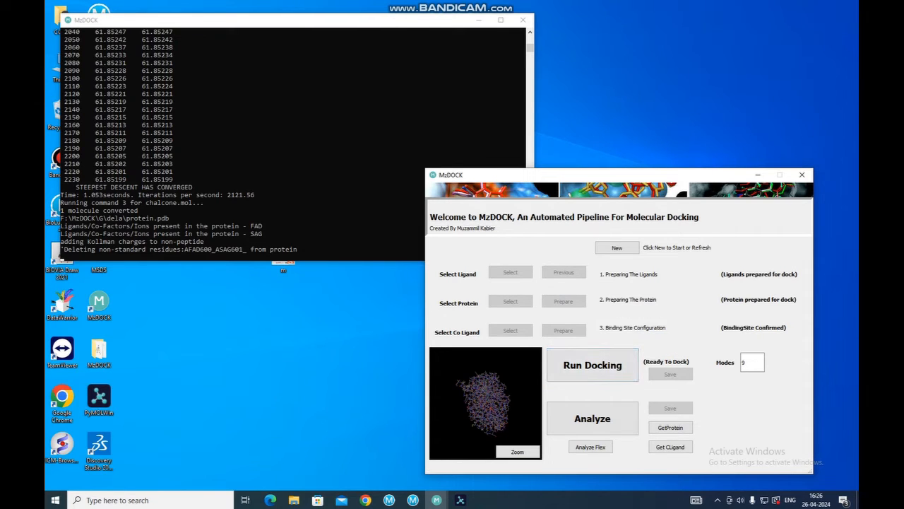
Run the docking with 9 modes and save the results in the MzDOCK folder on the Desktop
{"action": "left_click", "coordinate": [591, 365]}
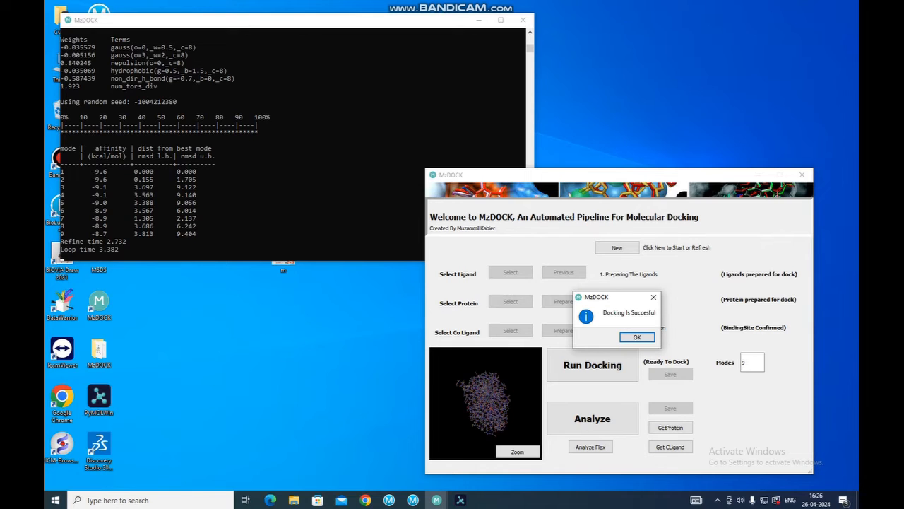
{"action": "left_click", "coordinate": [637, 337]}
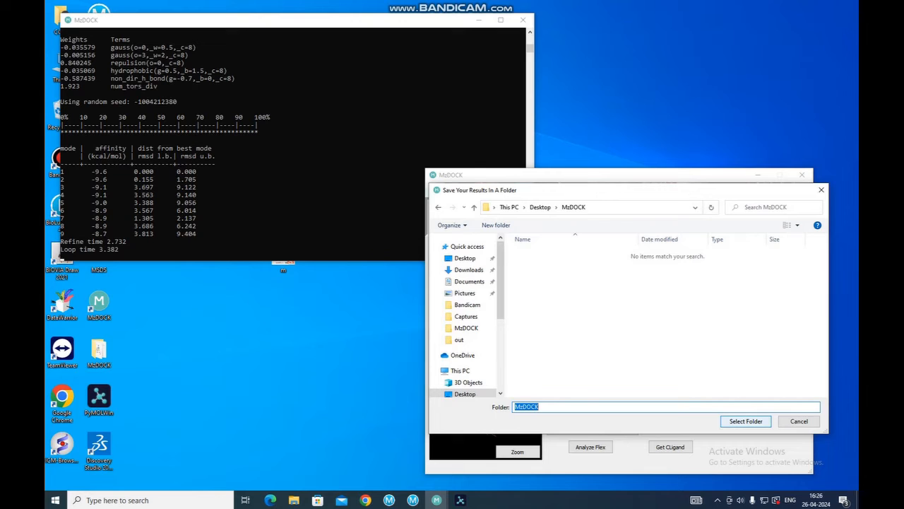
{"action": "key", "text": "Return"}
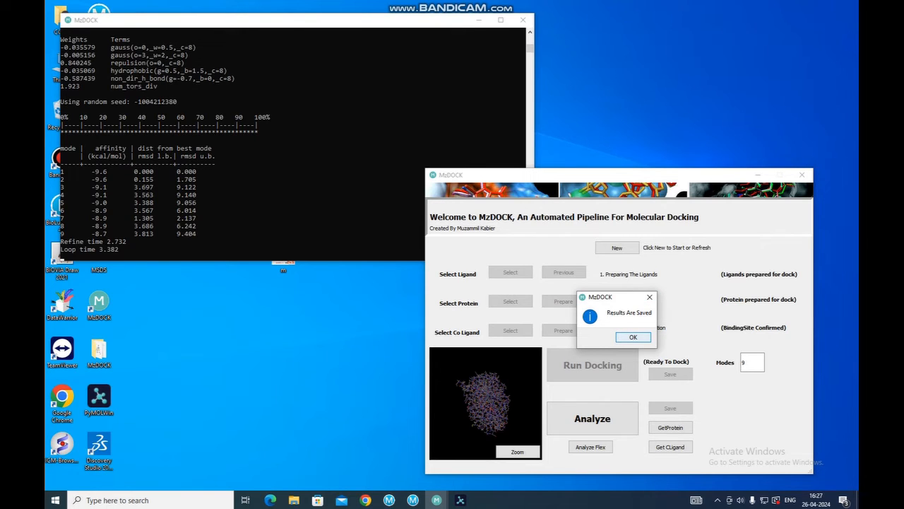
{"action": "key", "text": "Return"}
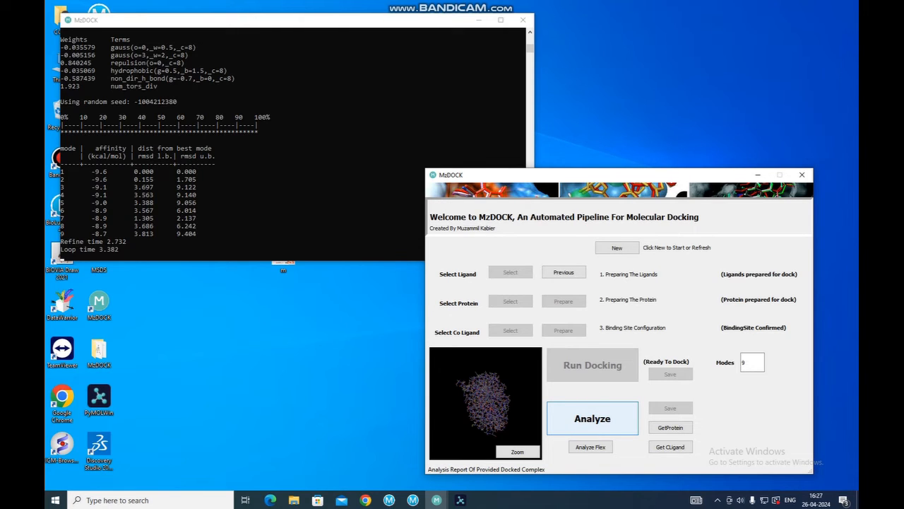
Analyze the docked output chalcone1_out.pdbqt using the pose file chalcone1_out_ligand_1.pdbqt
{"action": "left_click", "coordinate": [592, 418]}
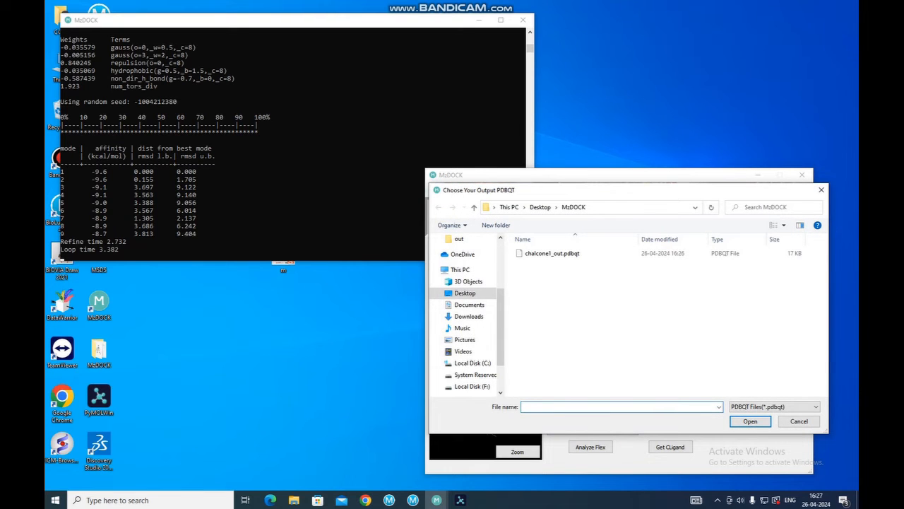
{"action": "double_click", "coordinate": [551, 253]}
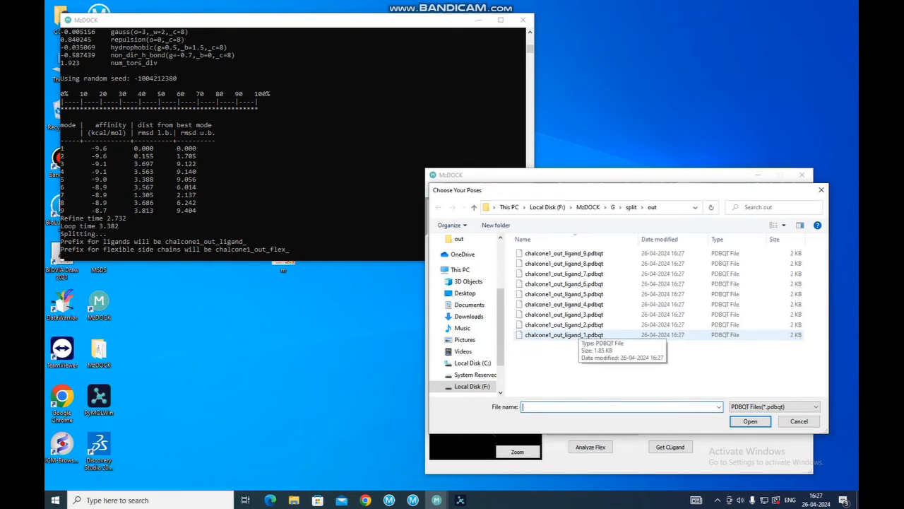
{"action": "double_click", "coordinate": [563, 335]}
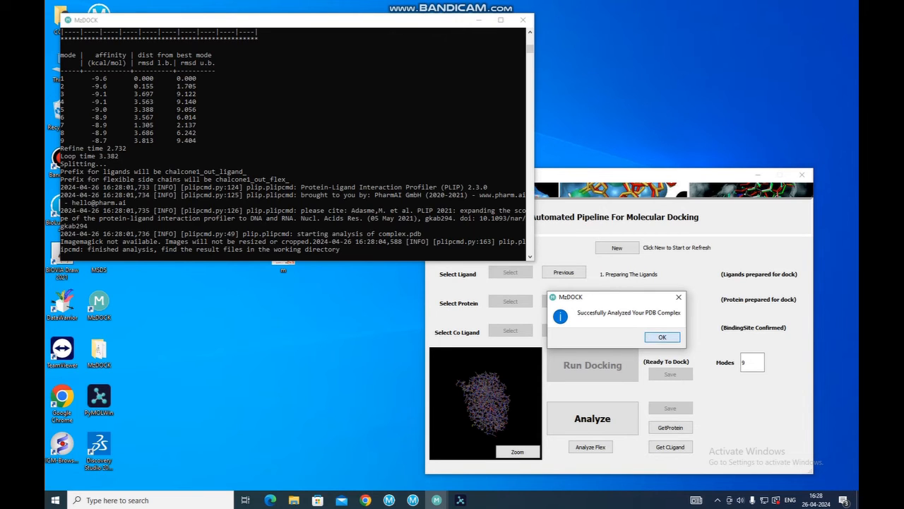
{"action": "key", "text": "Return"}
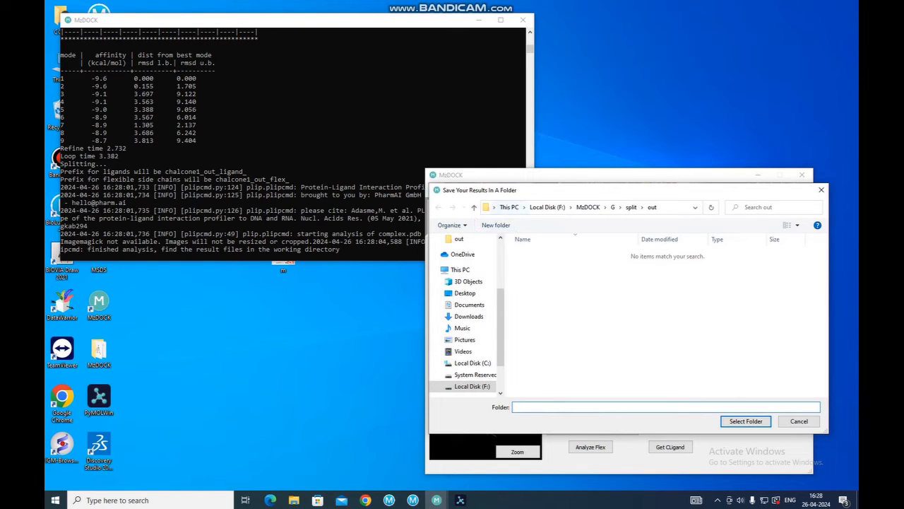
Save the interaction analysis results in the MzDOCK folder on the Desktop
{"action": "left_click", "coordinate": [493, 207]}
{"action": "left_click", "coordinate": [510, 220]}
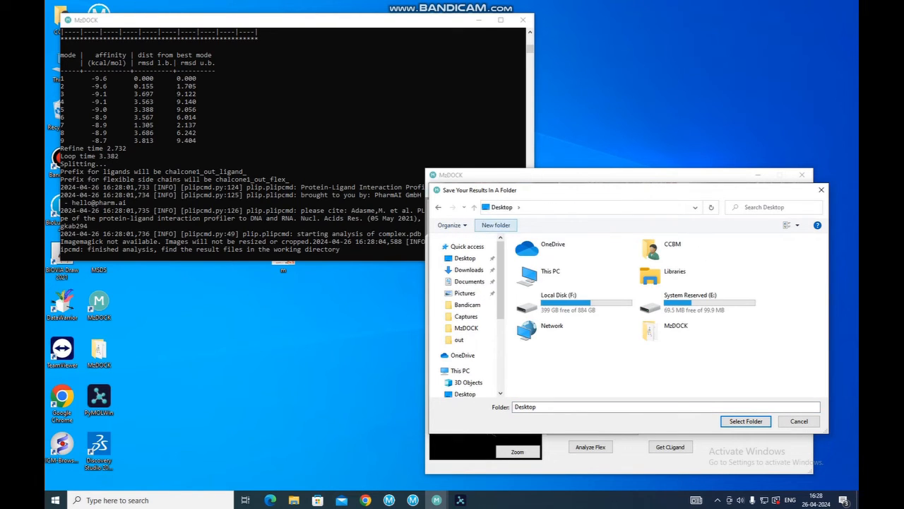
{"action": "double_click", "coordinate": [676, 330]}
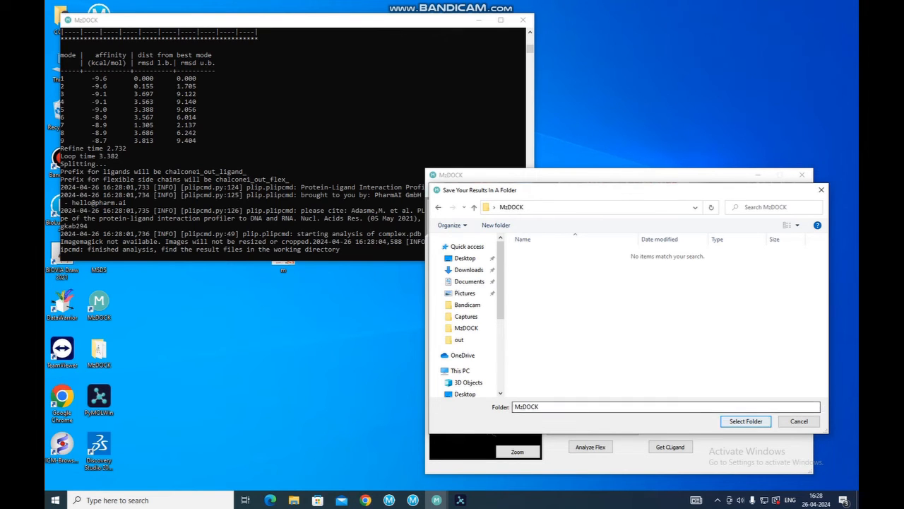
{"action": "left_click", "coordinate": [745, 421]}
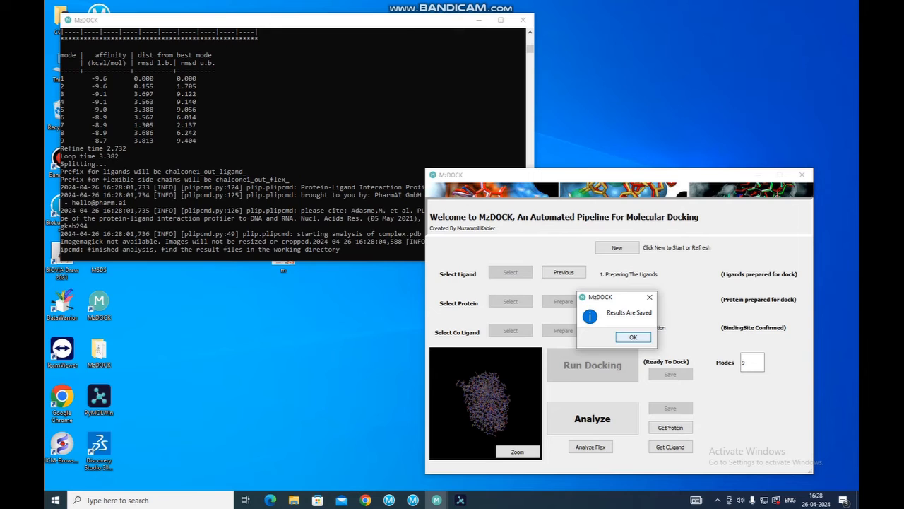
{"action": "key", "text": "Return"}
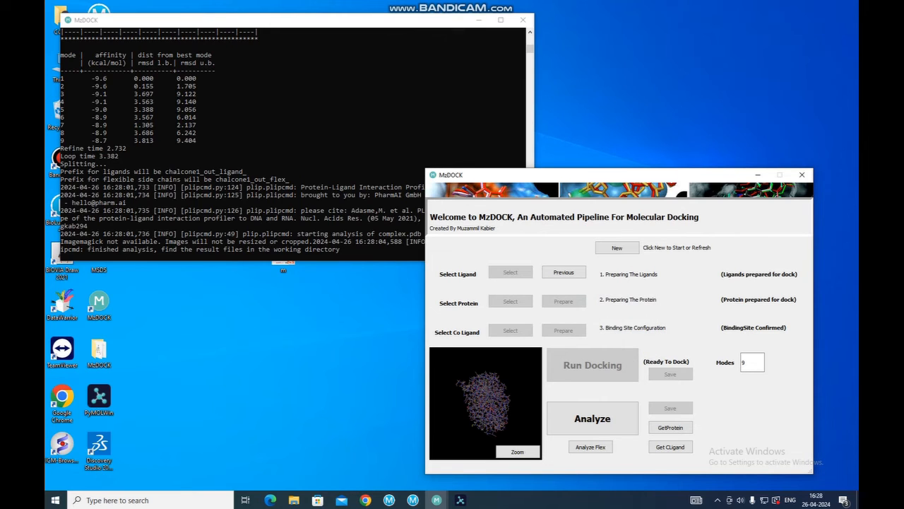
Launch PyMOL and dismiss its activation prompt without supplying a license file
{"action": "left_click", "coordinate": [117, 500]}
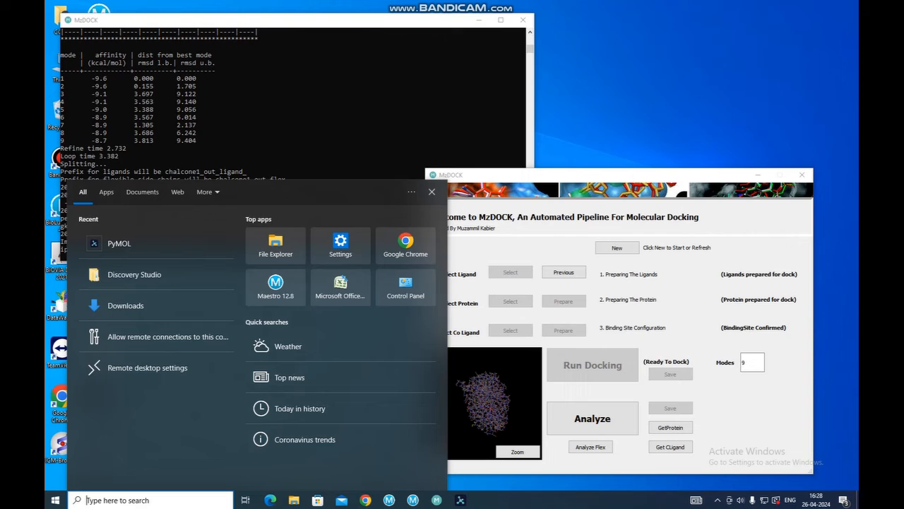
{"action": "type", "text": "P"}
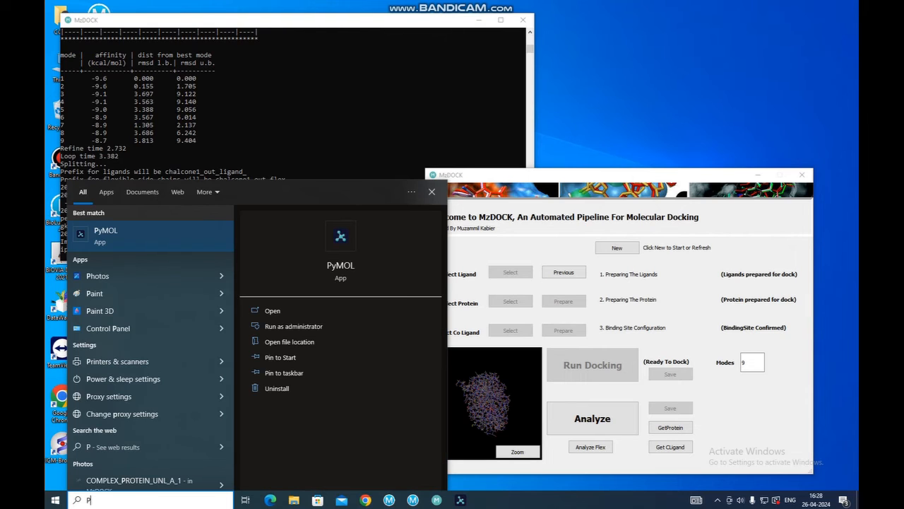
{"action": "type", "text": "Y"}
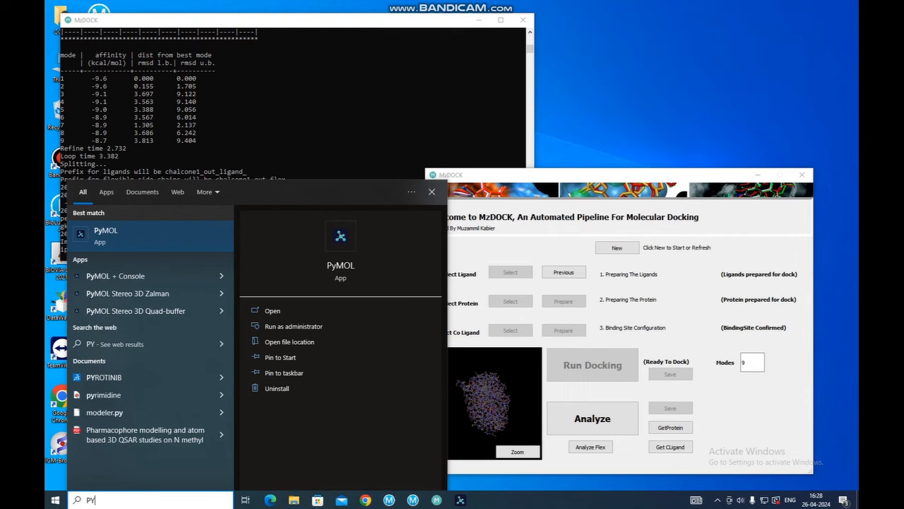
{"action": "type", "text": "MOL"}
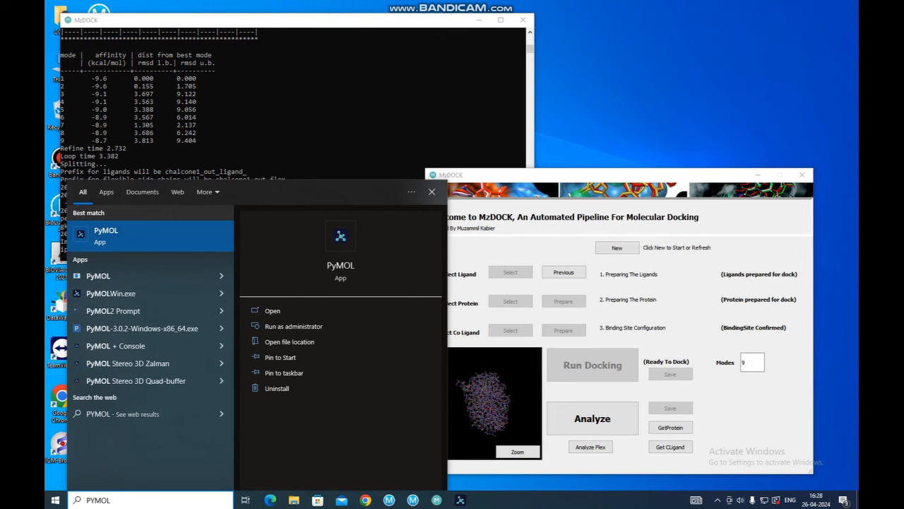
{"action": "key", "text": "Return"}
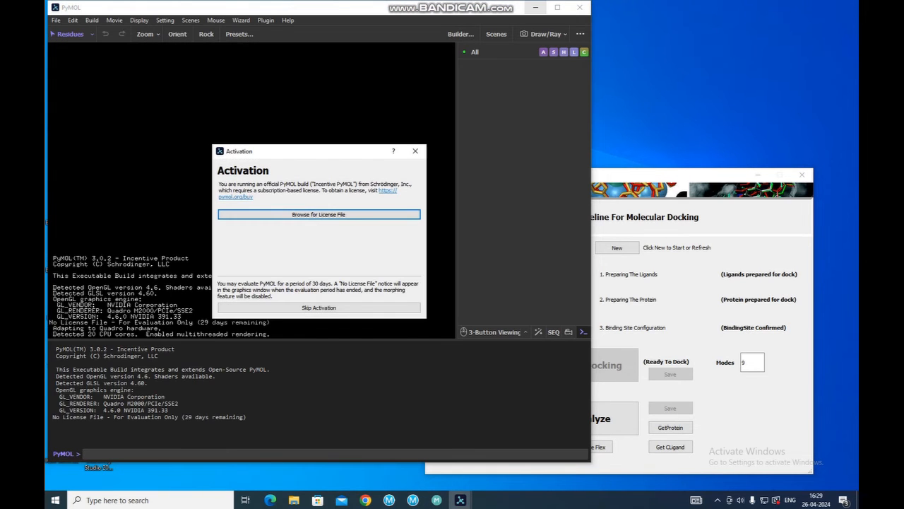
{"action": "left_click", "coordinate": [415, 152]}
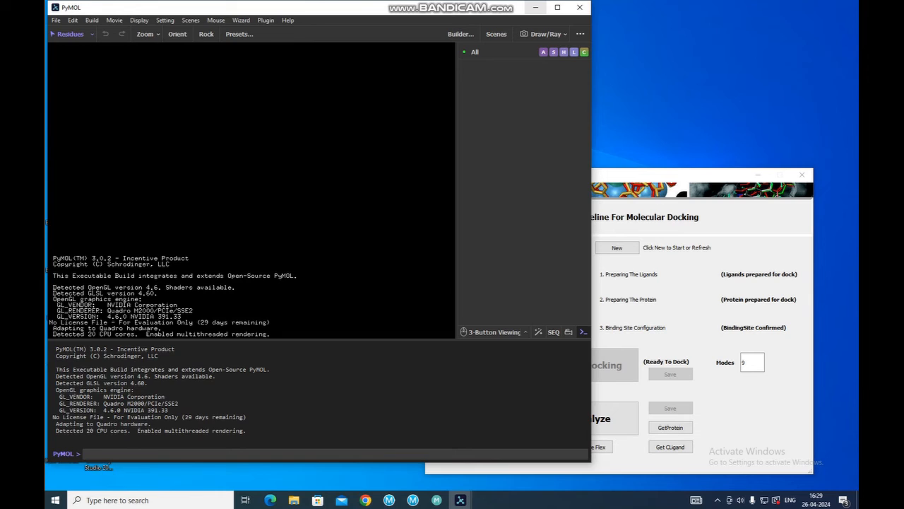
Clear PyMOL and the console out of the way and open the Desktop's MzDOCK folder in a smaller, non-maximized window
{"action": "left_click", "coordinate": [535, 7]}
{"action": "left_click", "coordinate": [523, 20]}
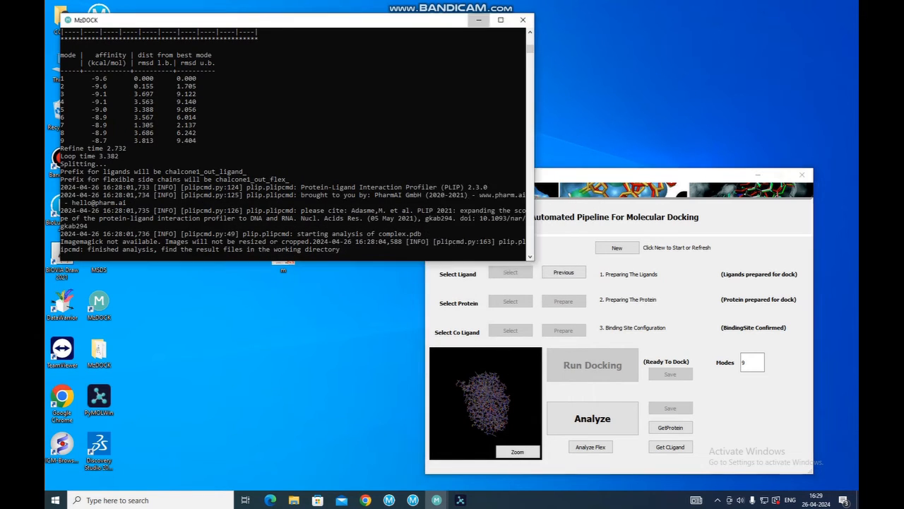
{"action": "double_click", "coordinate": [98, 303]}
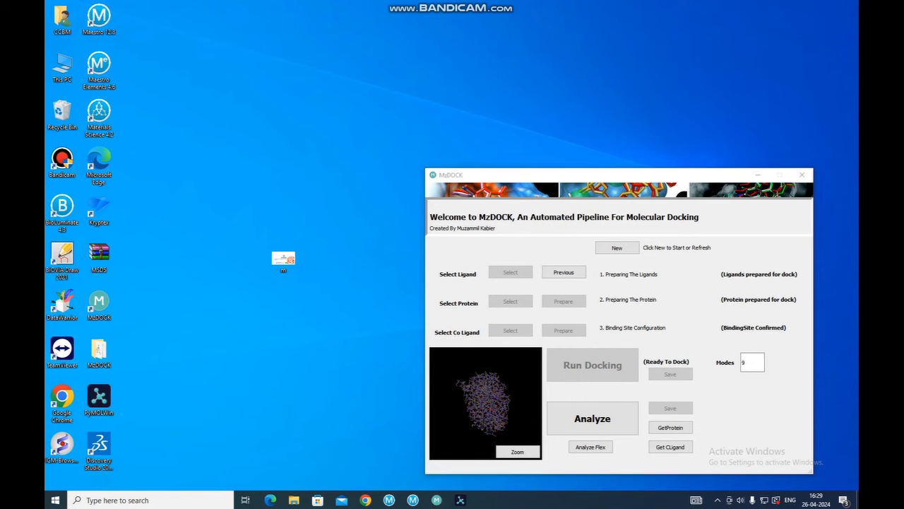
{"action": "double_click", "coordinate": [99, 350]}
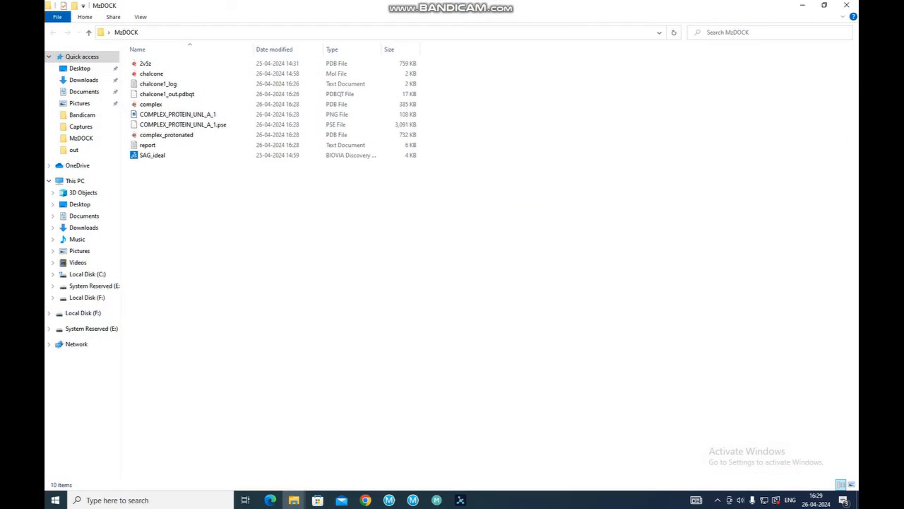
{"action": "left_click", "coordinate": [824, 5]}
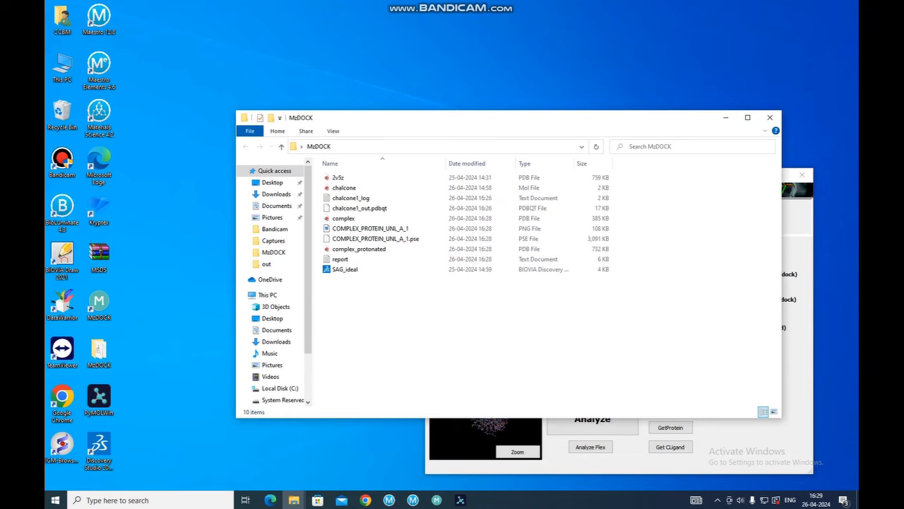
Load the session file COMPLEX_PROTEIN_UNL_A_1.pse from the MzDOCK folder into the empty PyMOL window
{"action": "mouse_move", "coordinate": [460, 499]}
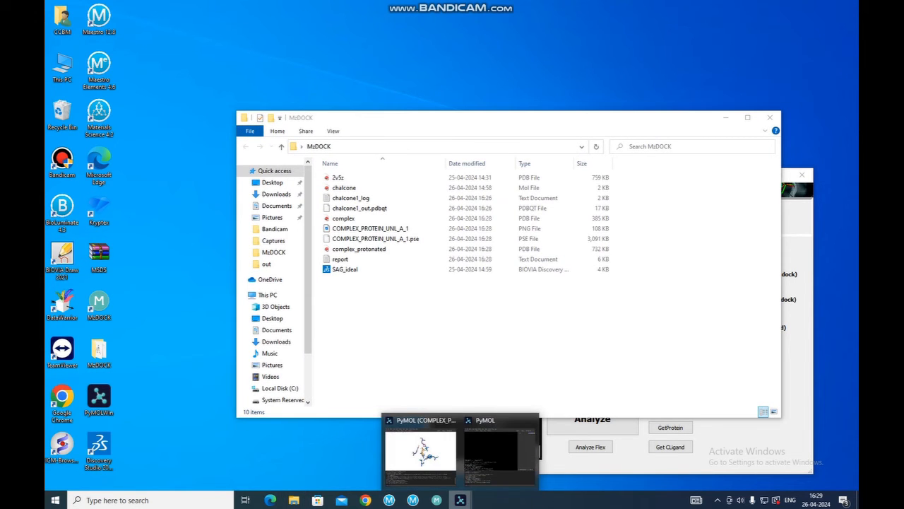
{"action": "left_click", "coordinate": [503, 447]}
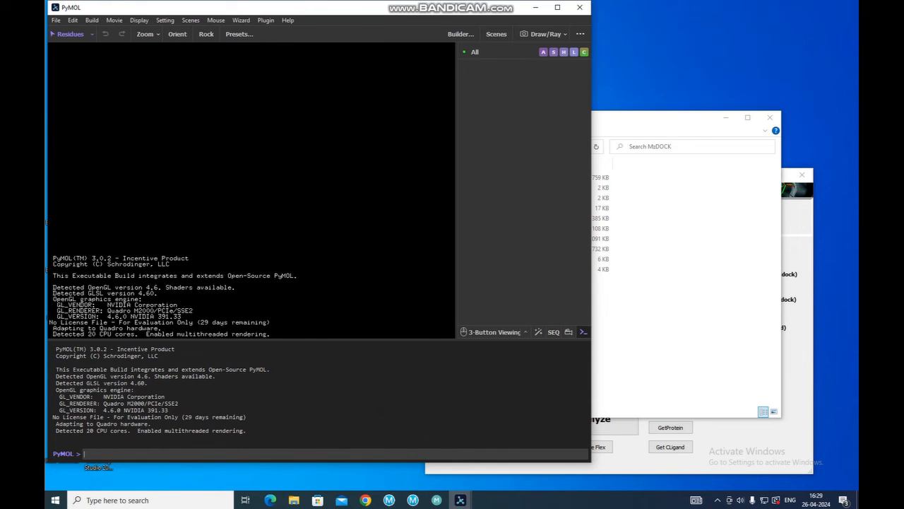
{"action": "left_click", "coordinate": [676, 283]}
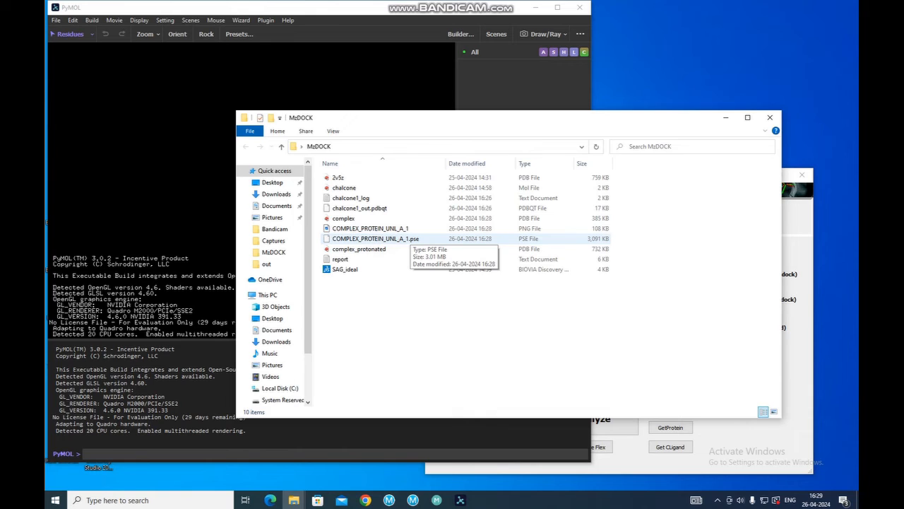
{"action": "left_click", "coordinate": [410, 239]}
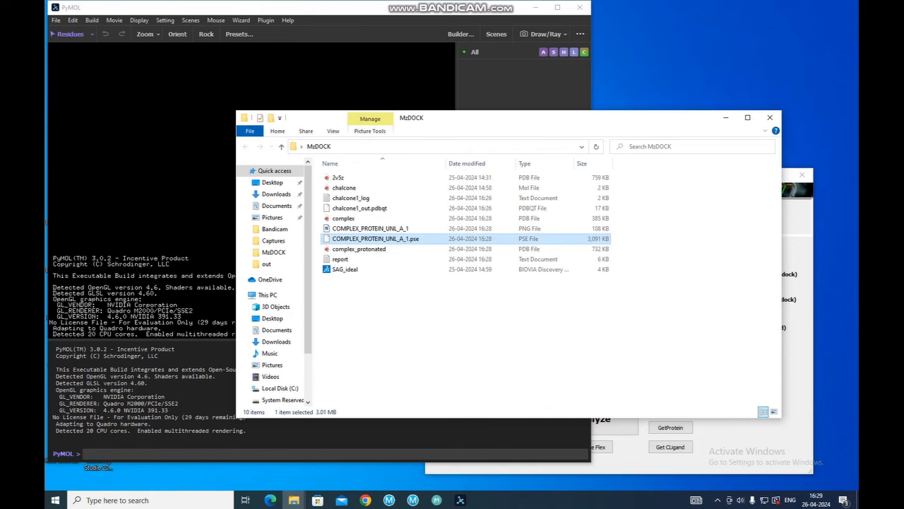
{"action": "left_click_drag", "start_coordinate": [410, 239], "coordinate": [183, 146]}
{"action": "left_click_drag", "start_coordinate": [494, 118], "coordinate": [550, 346]}
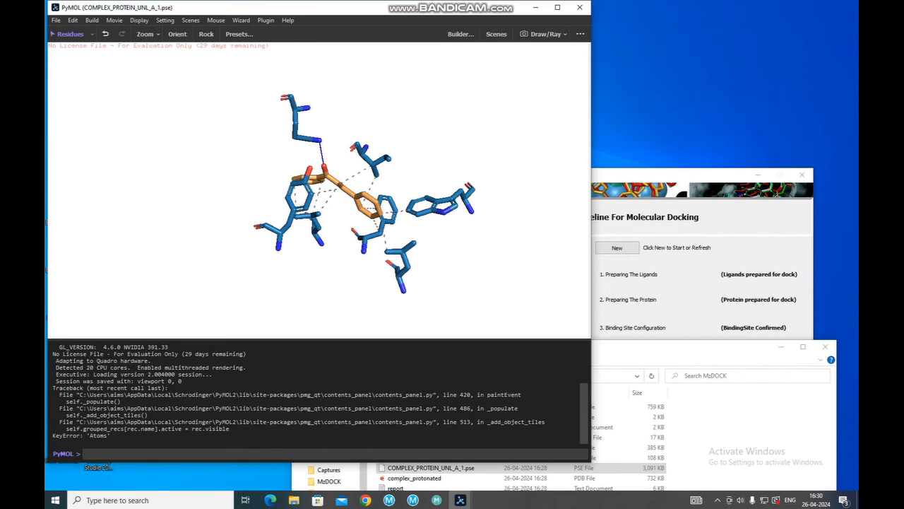
Try to label the GLN 206 residue of the complex with its residue name
{"action": "right_click", "coordinate": [307, 138]}
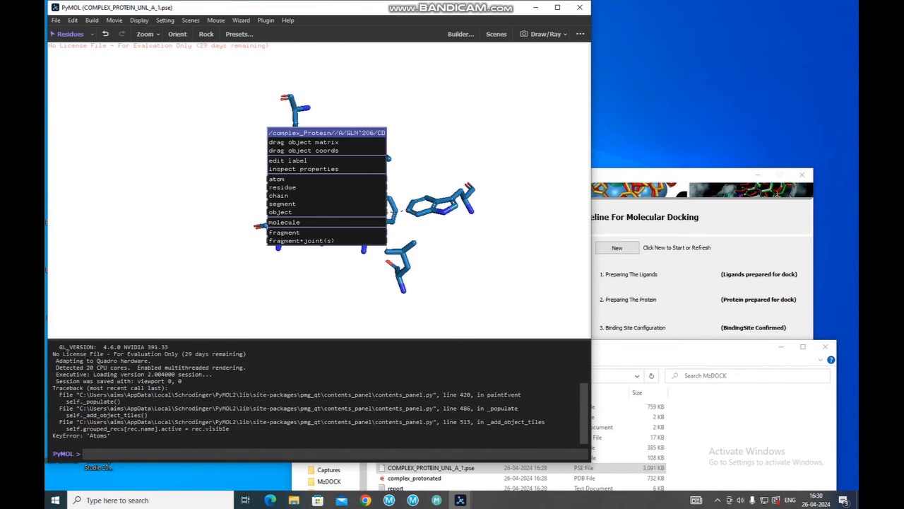
{"action": "left_click", "coordinate": [258, 140]}
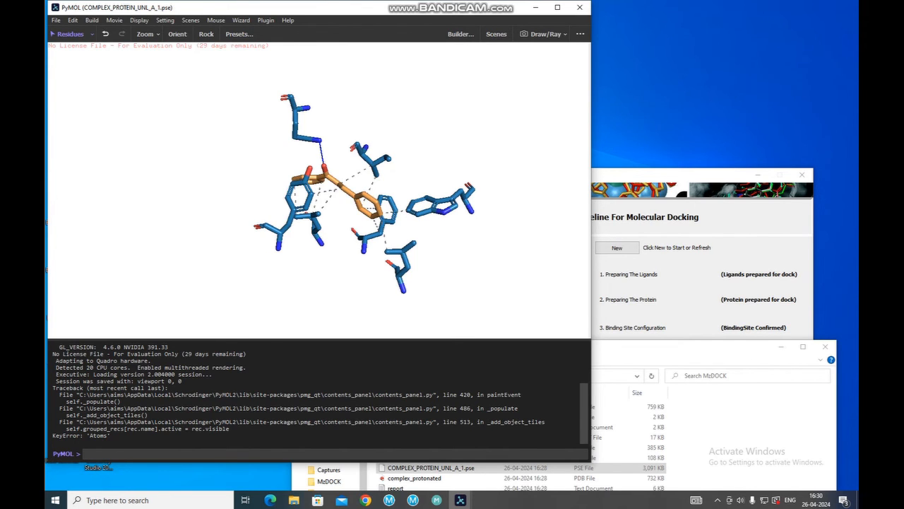
{"action": "left_click_drag", "start_coordinate": [318, 191], "coordinate": [343, 173]}
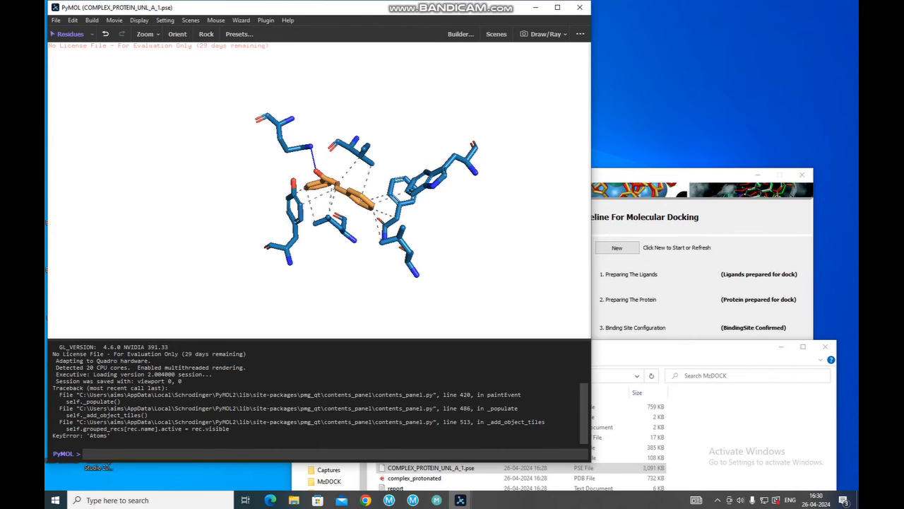
{"action": "left_click", "coordinate": [279, 125]}
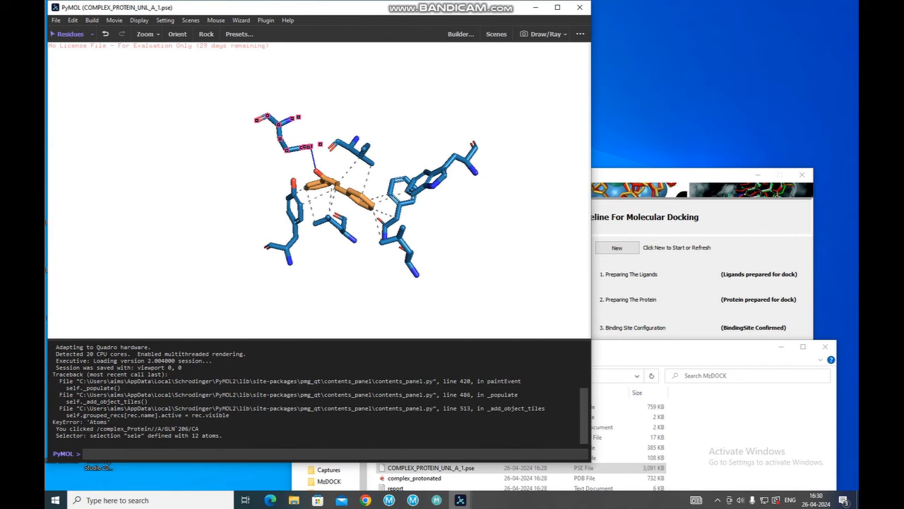
{"action": "right_click", "coordinate": [275, 125]}
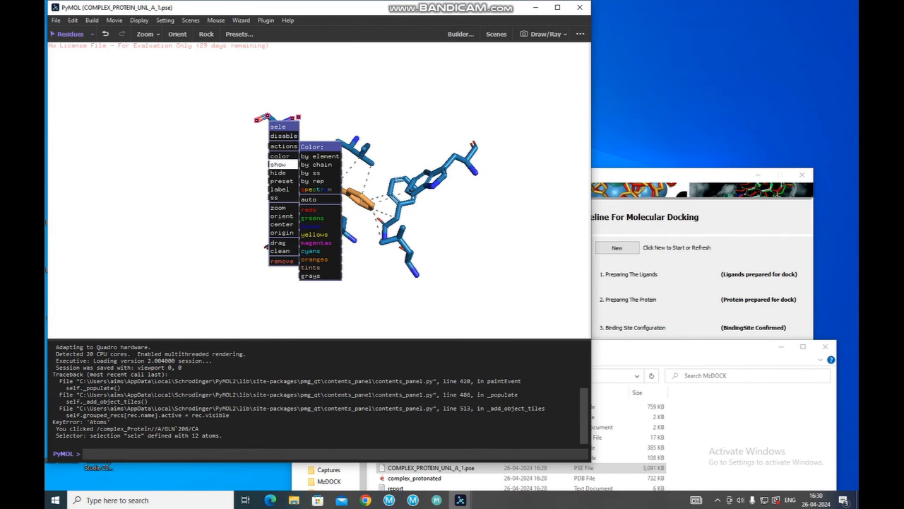
{"action": "mouse_move", "coordinate": [279, 164]}
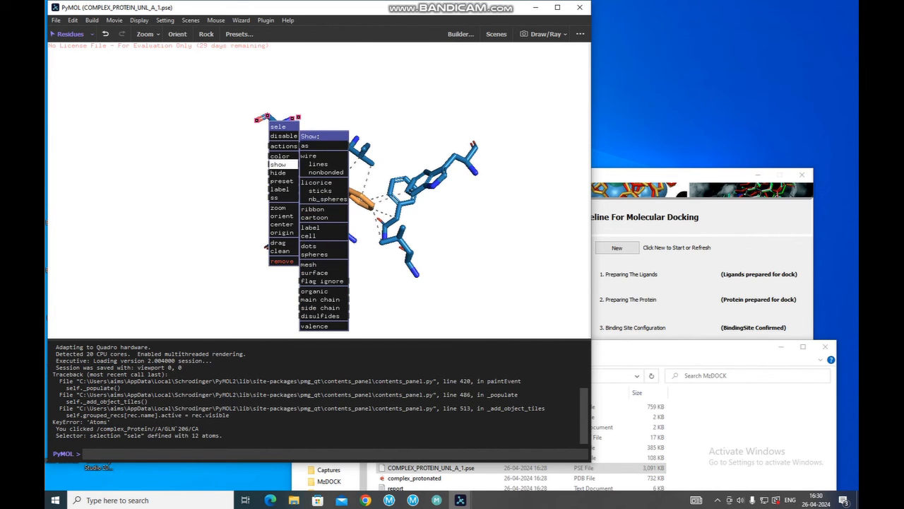
{"action": "mouse_move", "coordinate": [279, 190]}
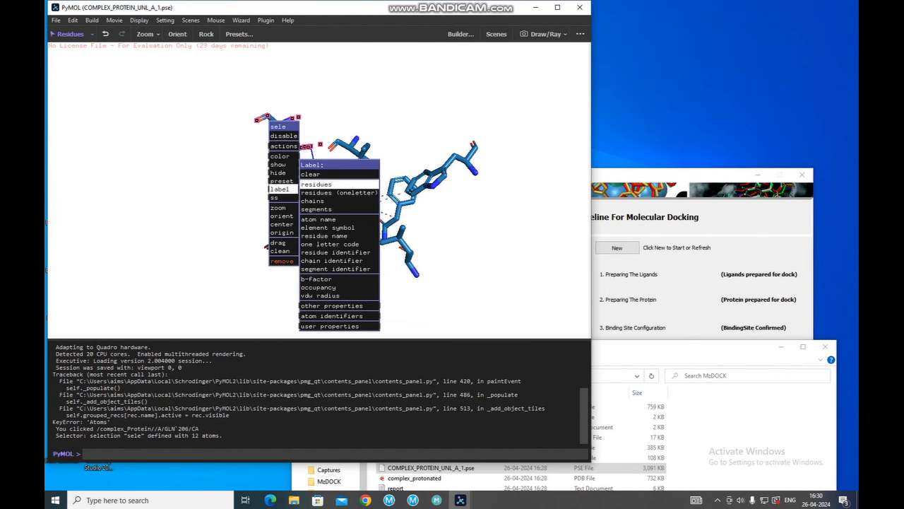
{"action": "left_click", "coordinate": [316, 184]}
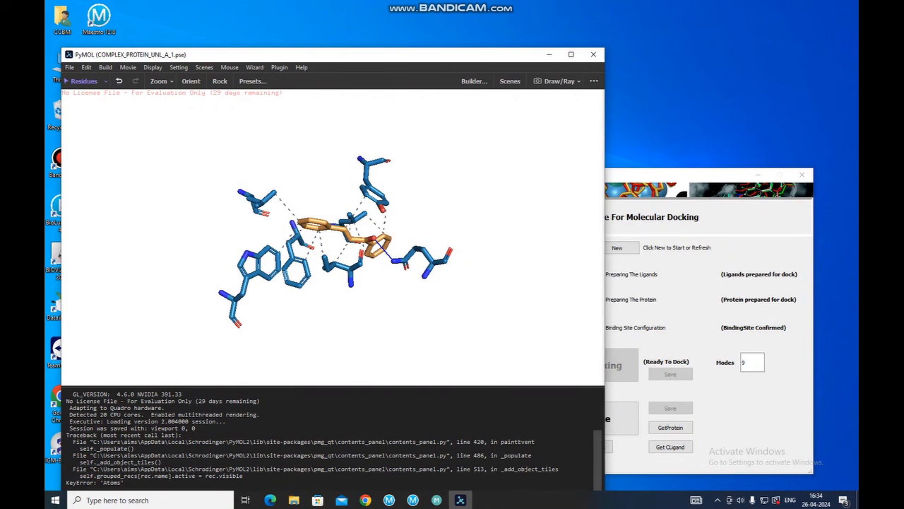
Select the GLN 206 residue joined to the ligand by the solid blue line and add a residue label to it
{"action": "right_click", "coordinate": [373, 245]}
{"action": "left_click", "coordinate": [431, 247]}
{"action": "left_click", "coordinate": [433, 262]}
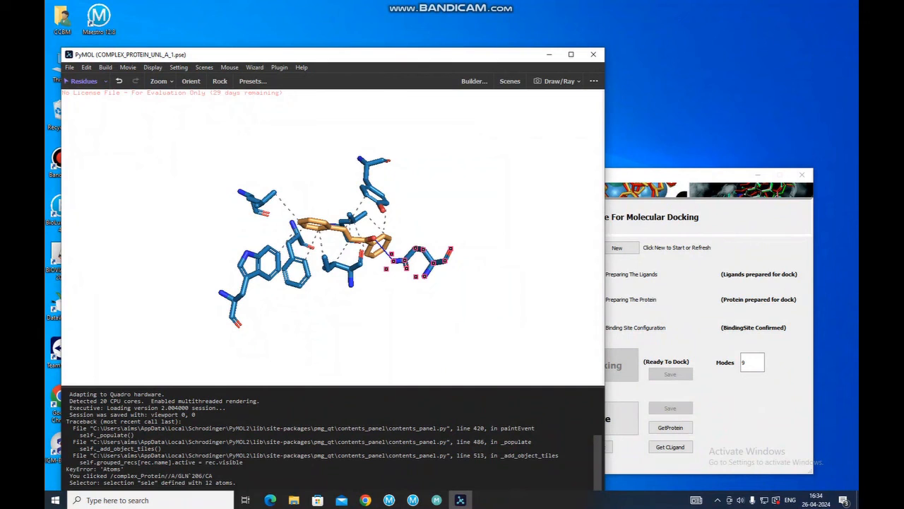
{"action": "right_click", "coordinate": [428, 237]}
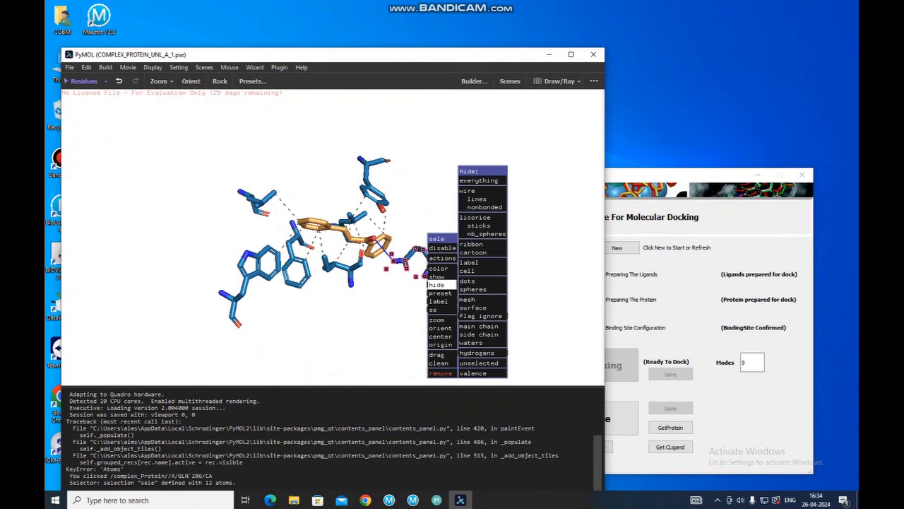
{"action": "mouse_move", "coordinate": [438, 301]}
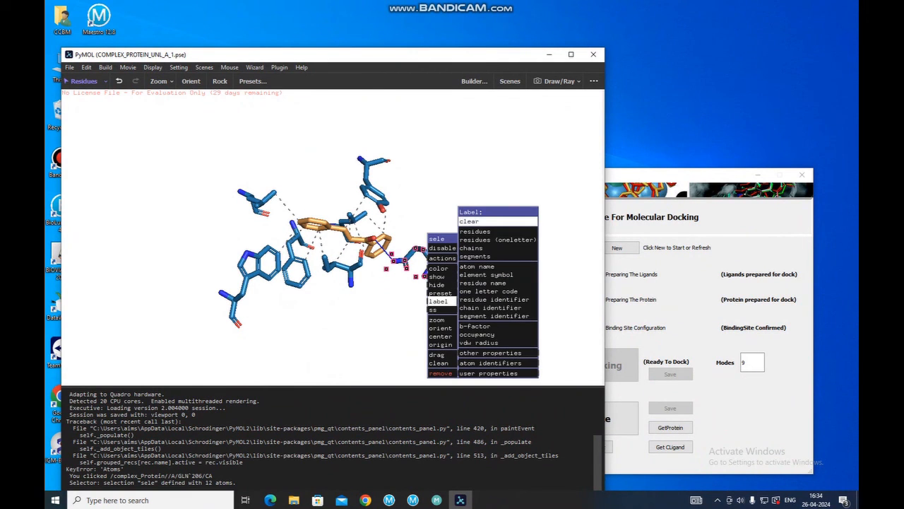
{"action": "left_click", "coordinate": [481, 231]}
Examine the ligand's interactions with GLN 206 and the surrounding residues from several angles
{"action": "left_click_drag", "start_coordinate": [487, 240], "coordinate": [486, 197]}
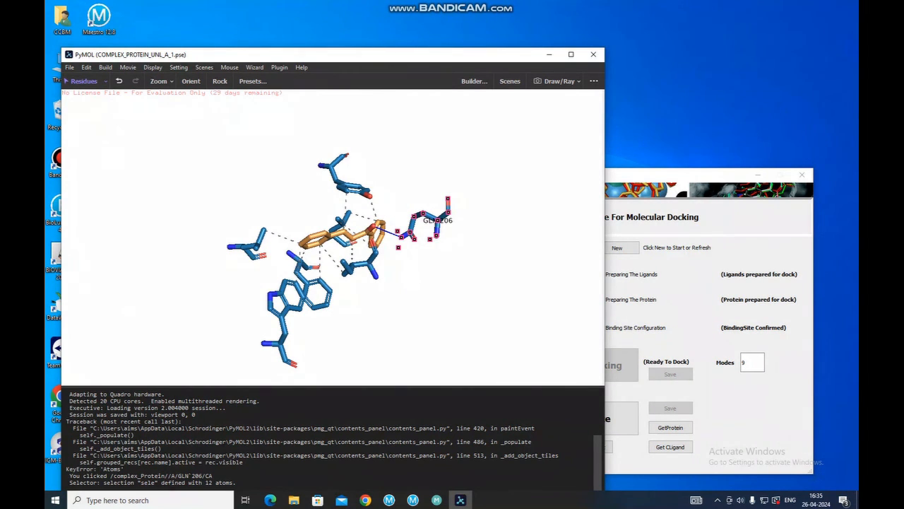
{"action": "left_click_drag", "start_coordinate": [486, 198], "coordinate": [476, 247]}
{"action": "left_click_drag", "start_coordinate": [356, 222], "coordinate": [399, 279]}
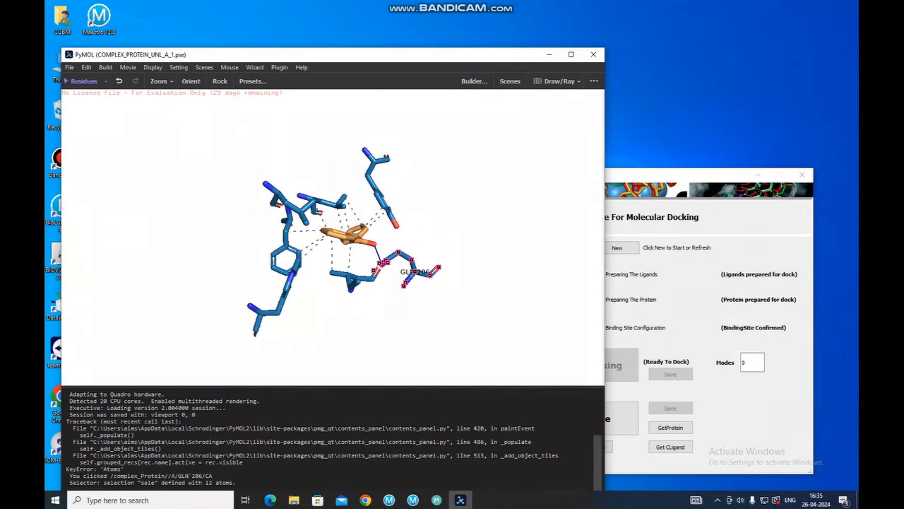
{"action": "left_click_drag", "start_coordinate": [399, 279], "coordinate": [329, 248]}
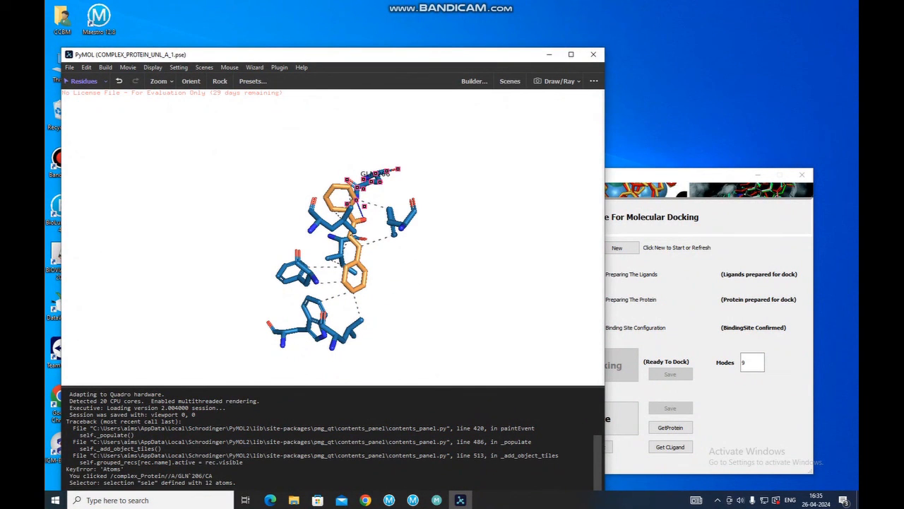
{"action": "left_click_drag", "start_coordinate": [339, 243], "coordinate": [327, 233]}
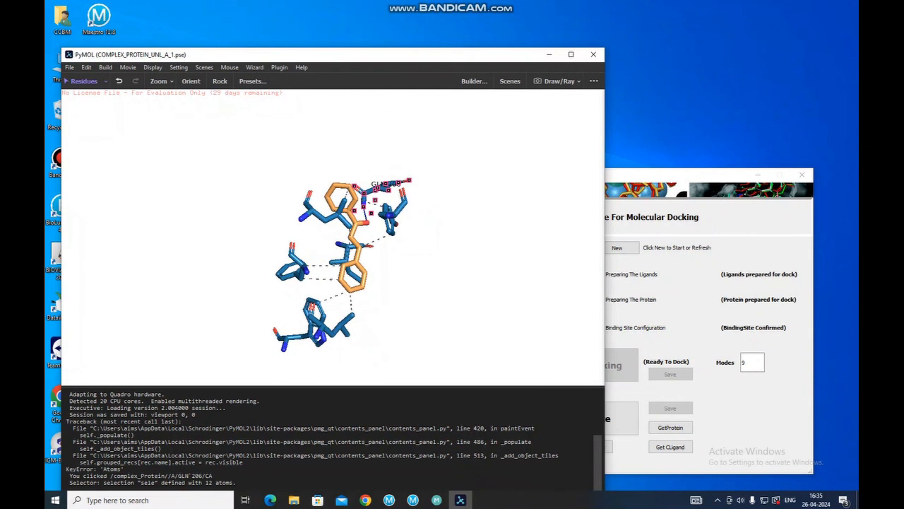
{"action": "left_click_drag", "start_coordinate": [332, 233], "coordinate": [363, 236]}
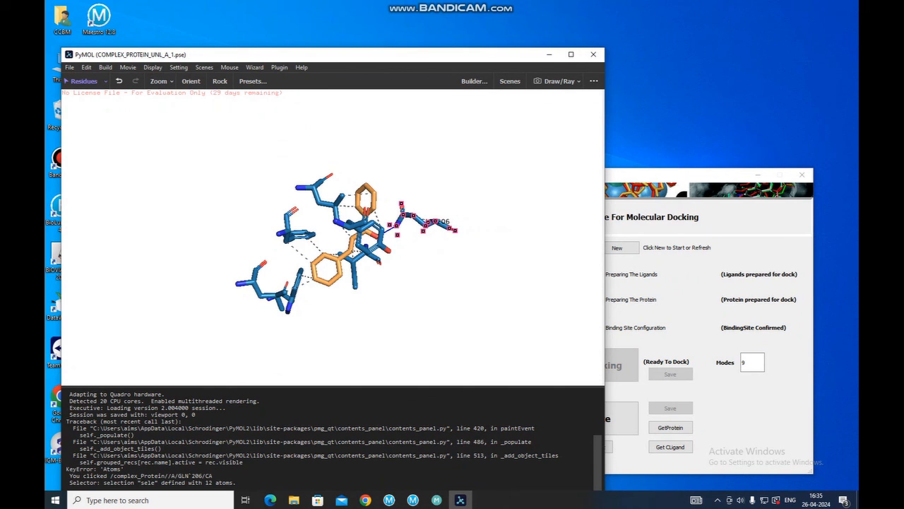
{"action": "left_click_drag", "start_coordinate": [382, 248], "coordinate": [394, 234]}
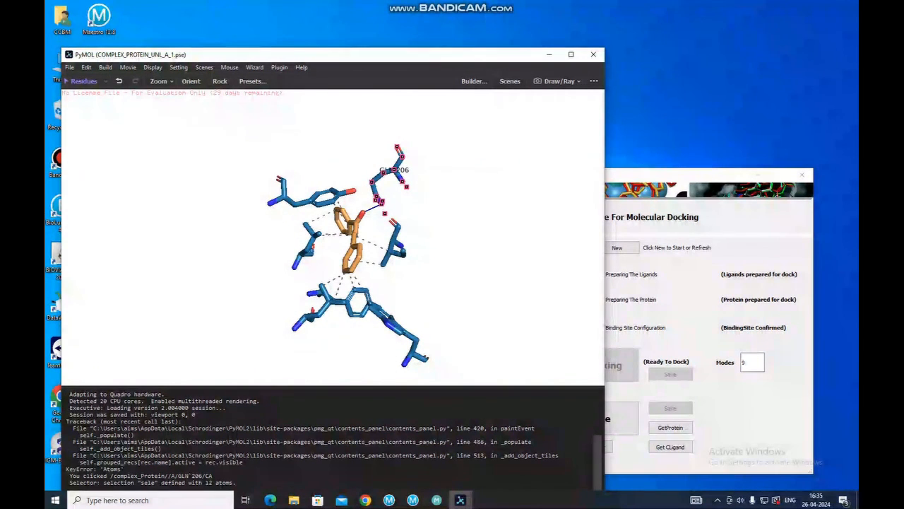